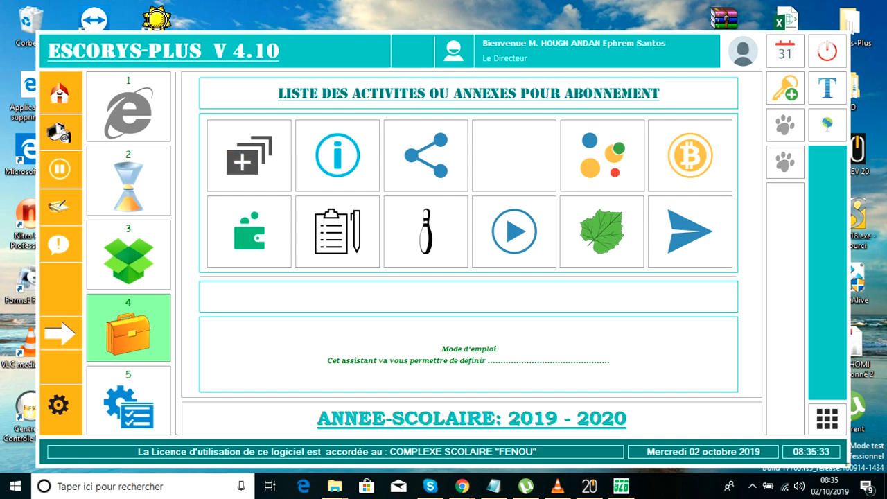
Open the list of the school's annex activities and go through its existing entries
left_click(249, 156)
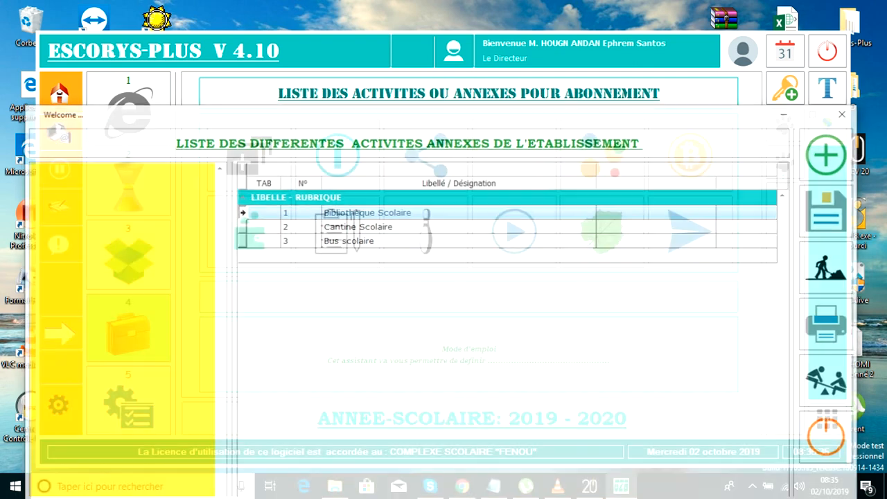
left_click(348, 240)
left_click(357, 226)
left_click(367, 211)
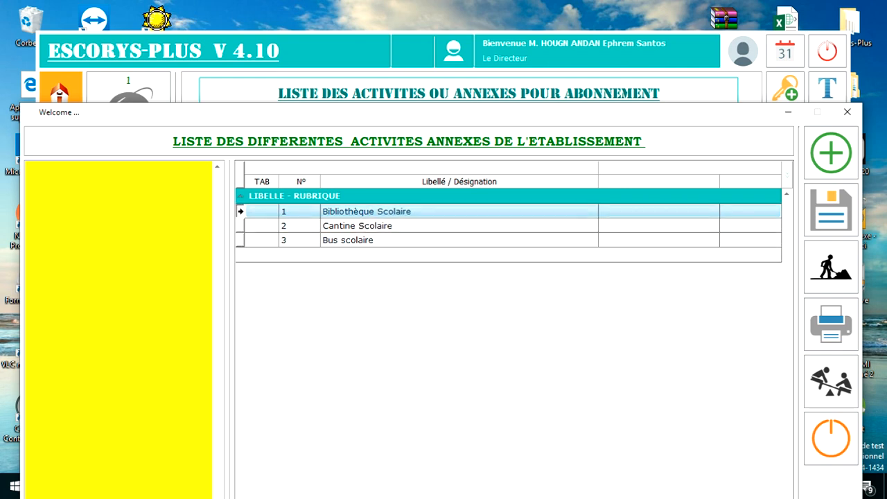
left_click(360, 226)
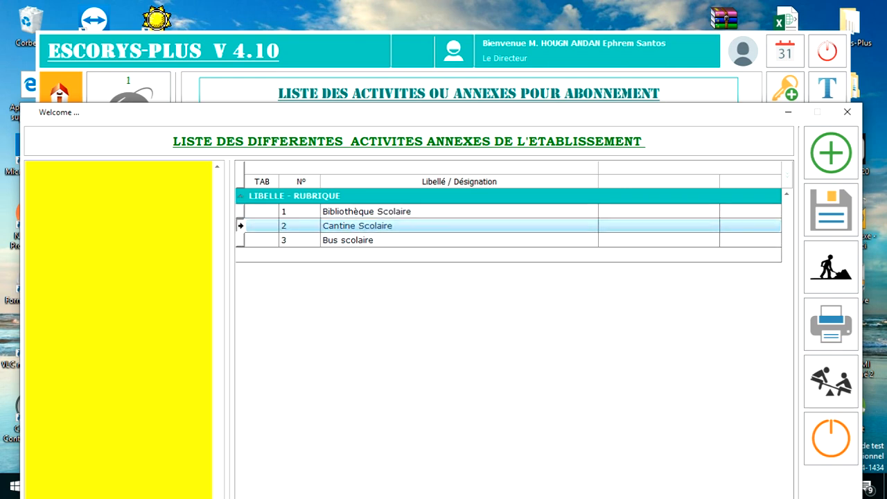
left_click(354, 240)
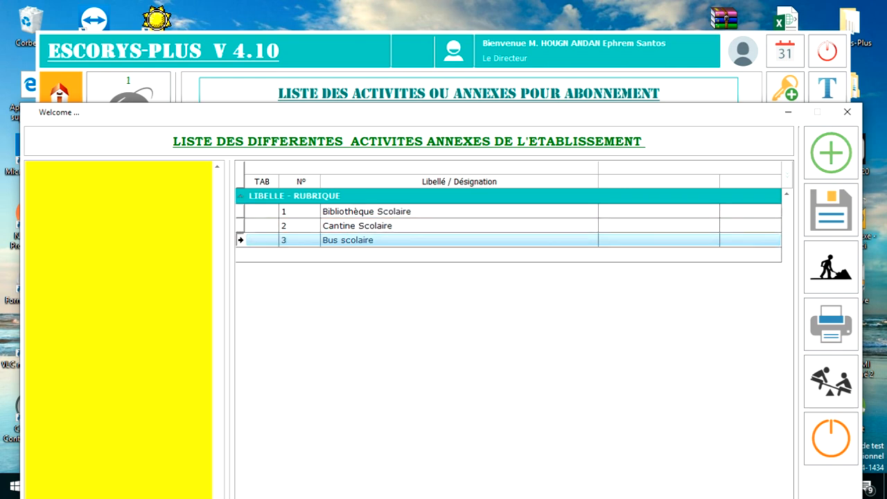
Add a new annex activity named "Sortie scolaire" and close the activity list
left_click(831, 153)
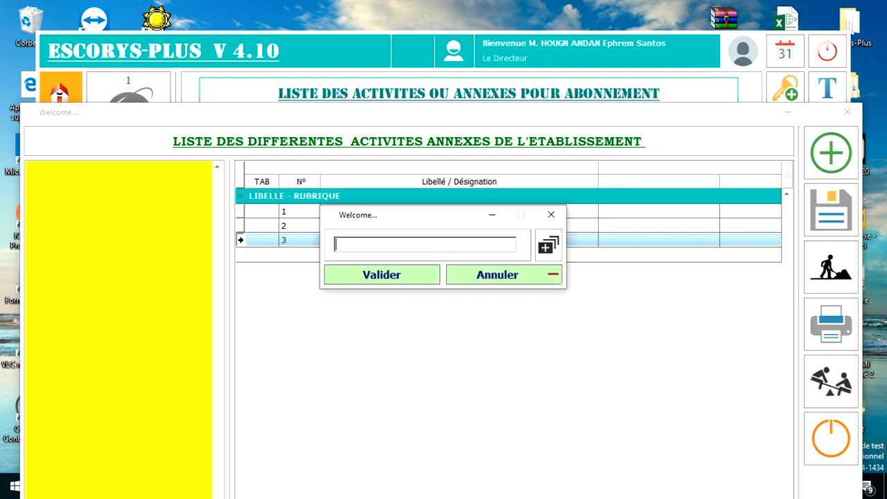
type("s")
key("BackSpace")
type("Sortie scolaire")
key("Return")
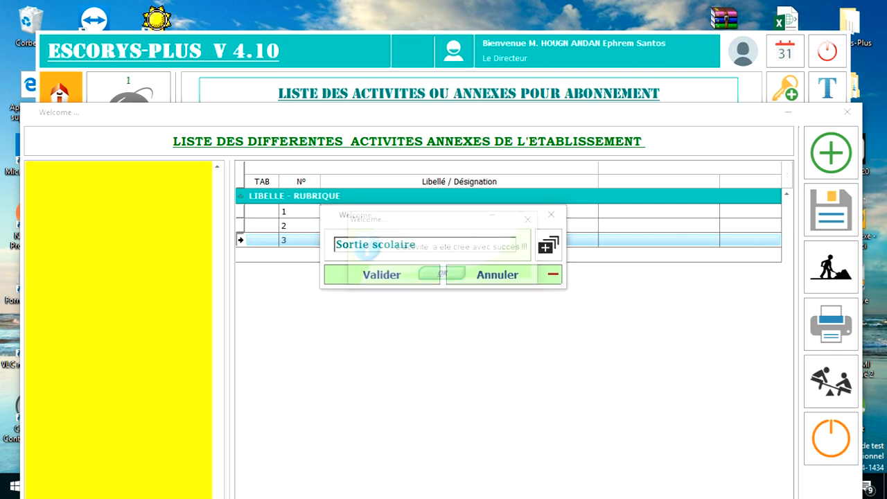
key("Return")
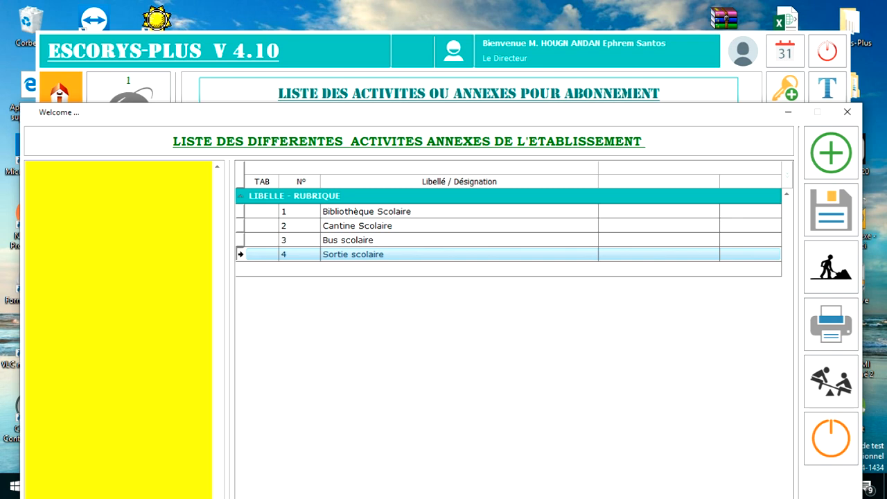
left_click(360, 240)
left_click(361, 254)
left_click(848, 112)
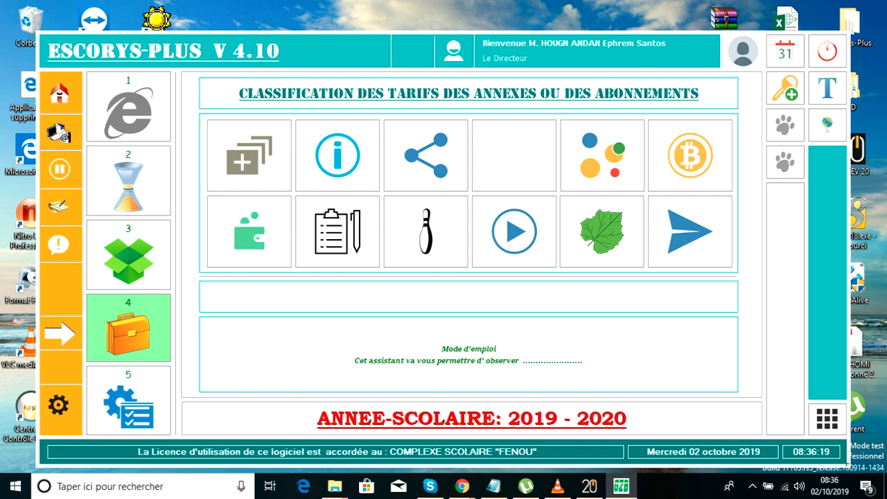
Open the subscription tariffs and start a new tariff for class Tle D with the activity Sortie scolaire
left_click(249, 231)
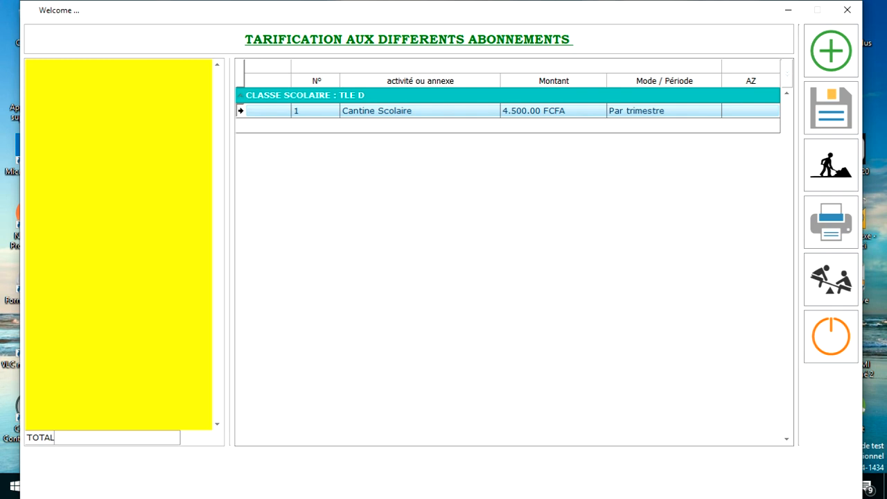
left_click(832, 51)
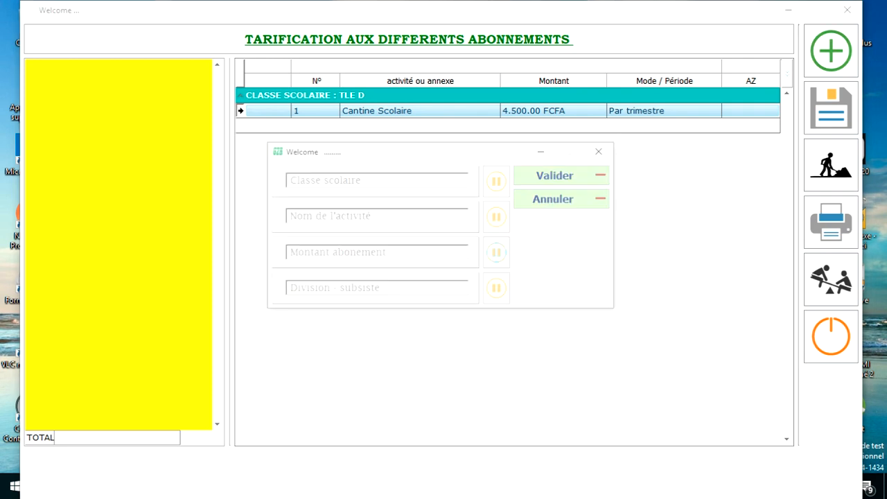
left_click(498, 181)
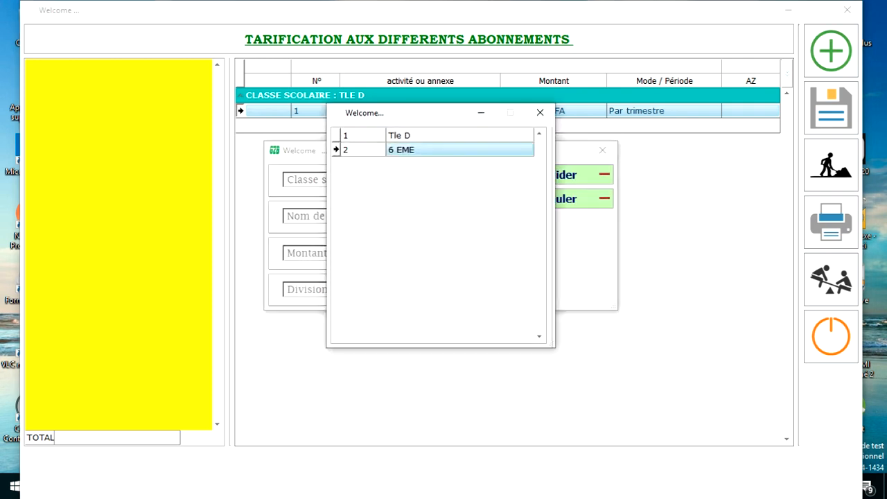
left_click(478, 135)
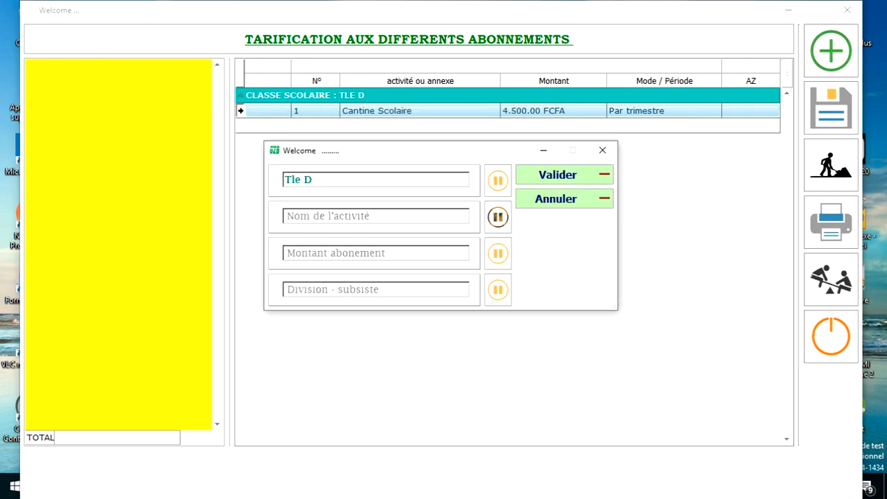
left_click(498, 217)
left_click(376, 151)
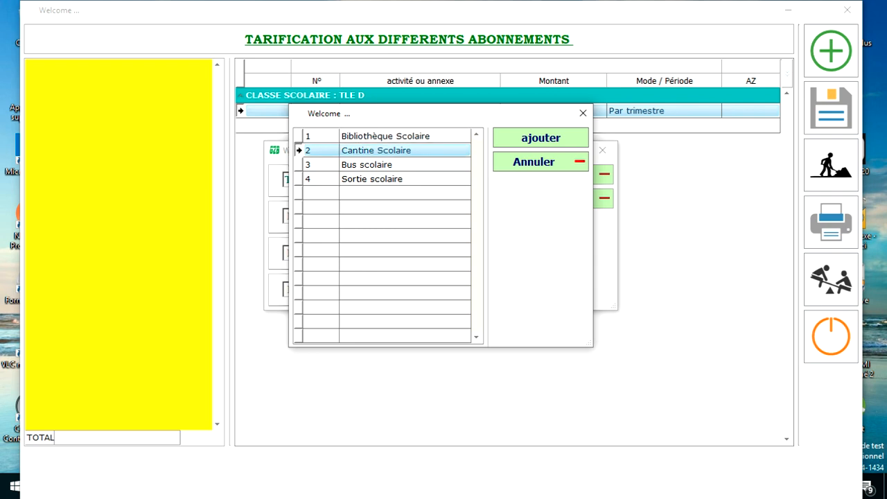
double_click(377, 179)
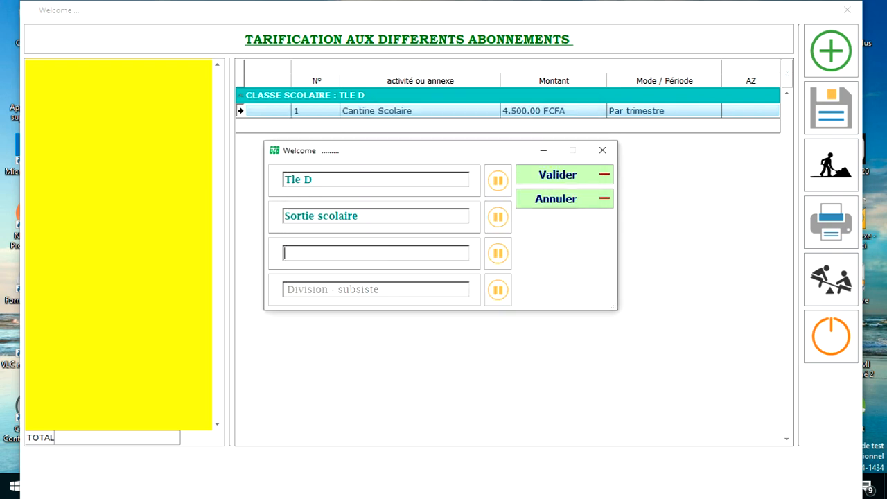
Set the Tle D tariff's subscription amount to 12000 FCFA with the period "Par ans", and save it
key("Tab")
key("Tab")
type("11")
key("BackSpace")
type("2000")
key("Return")
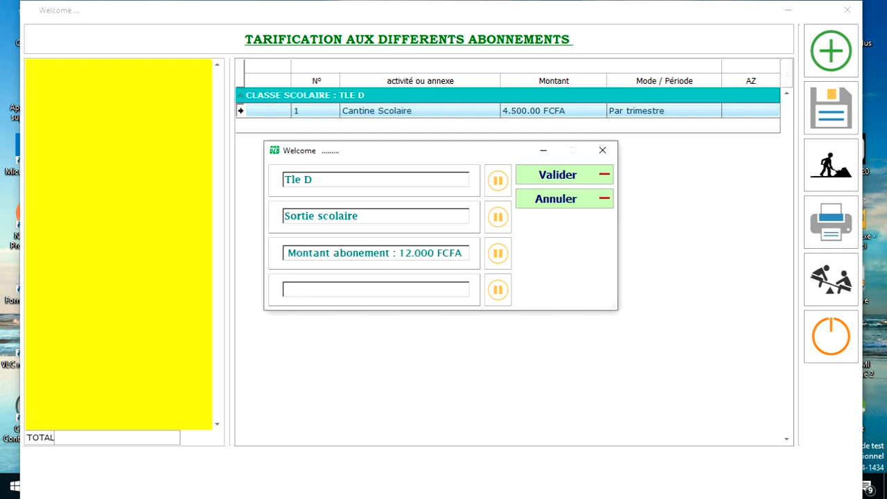
left_click(498, 289)
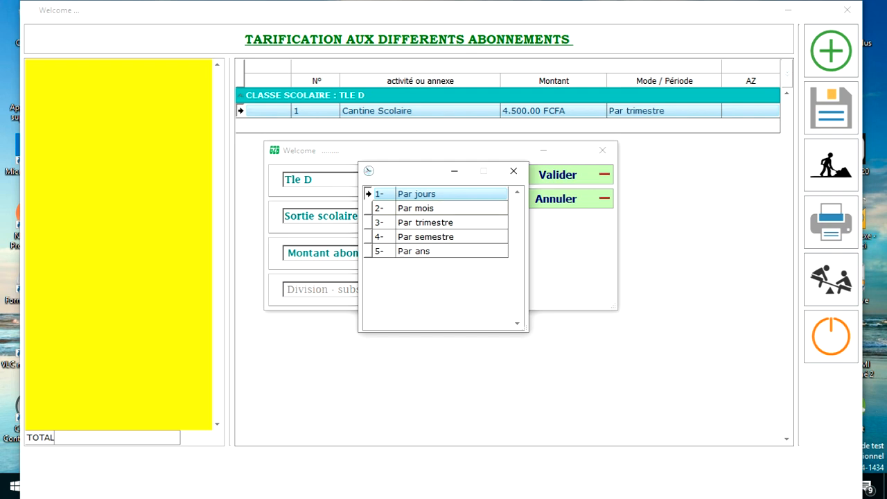
left_click(437, 251)
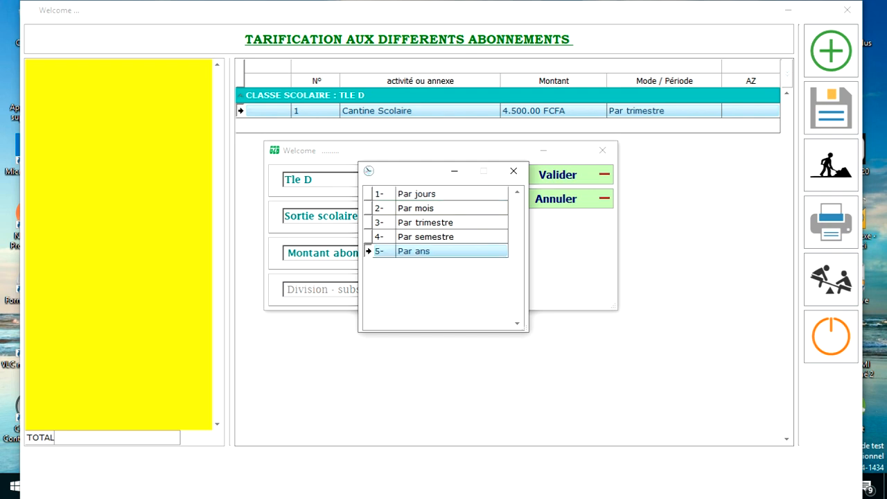
key("Return")
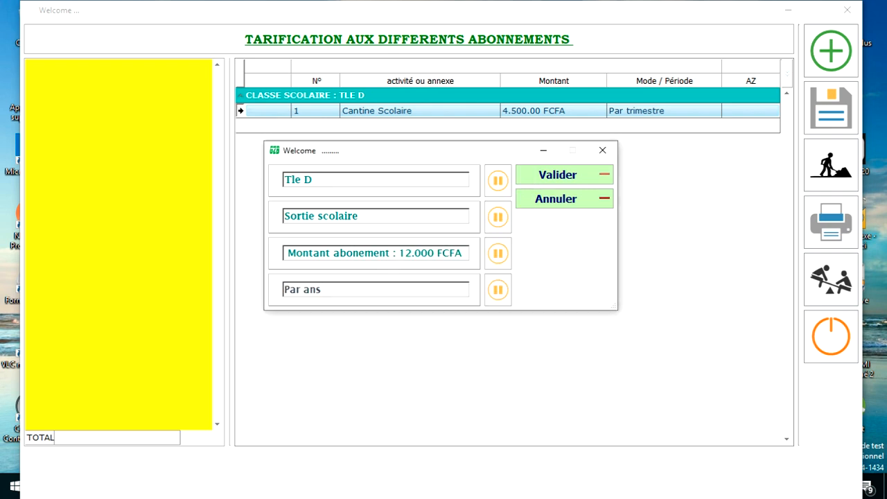
key("Return")
key("Return")
key("Return")
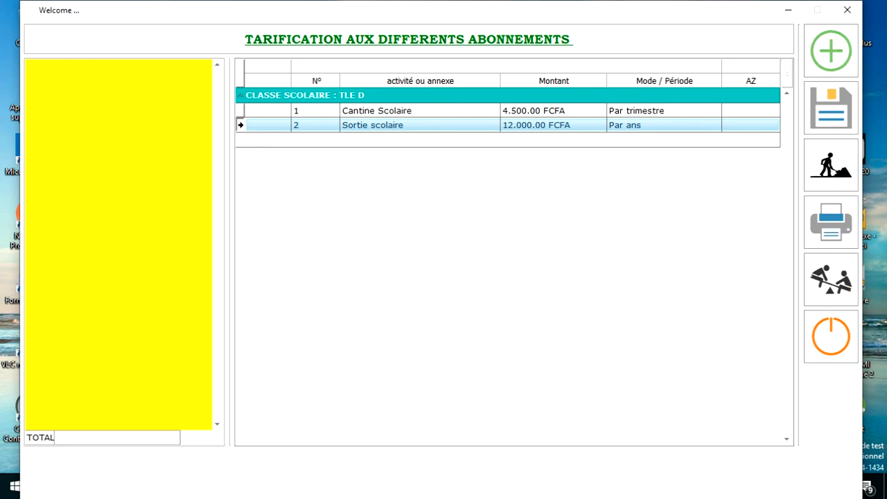
Start another tariff for class 6 EME with the activity Sortie scolaire
left_click(832, 50)
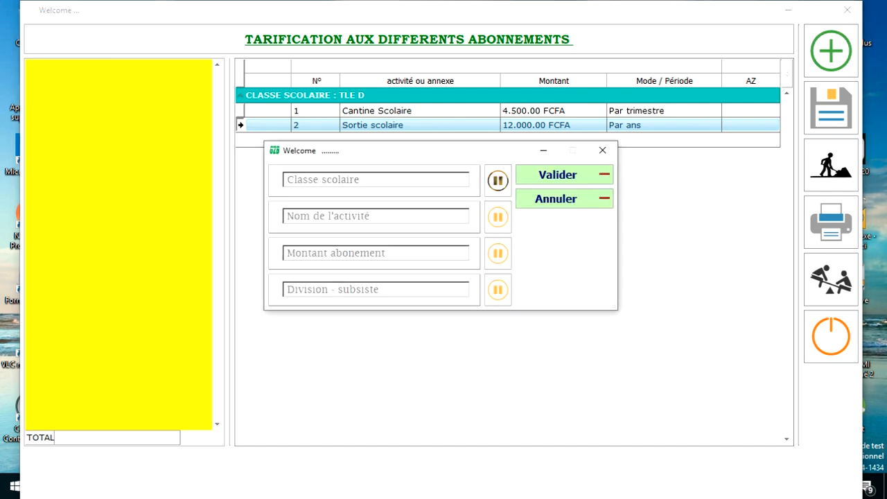
left_click(498, 180)
double_click(443, 150)
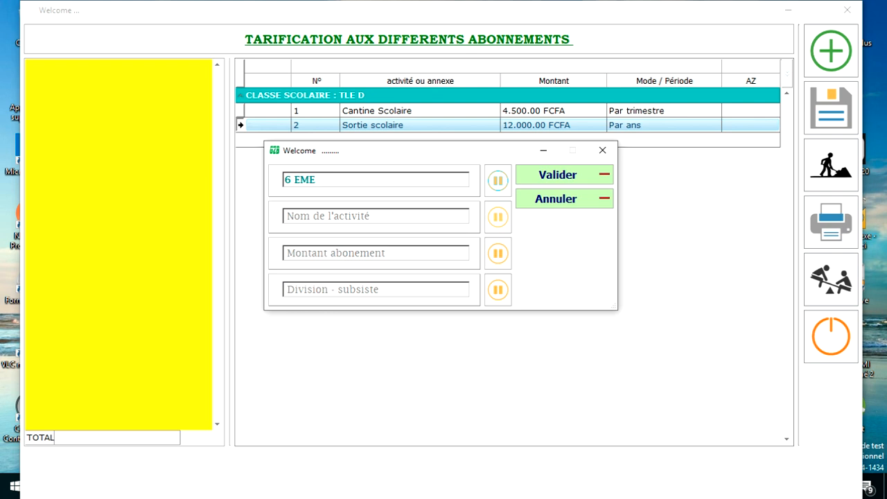
left_click(497, 217)
double_click(389, 178)
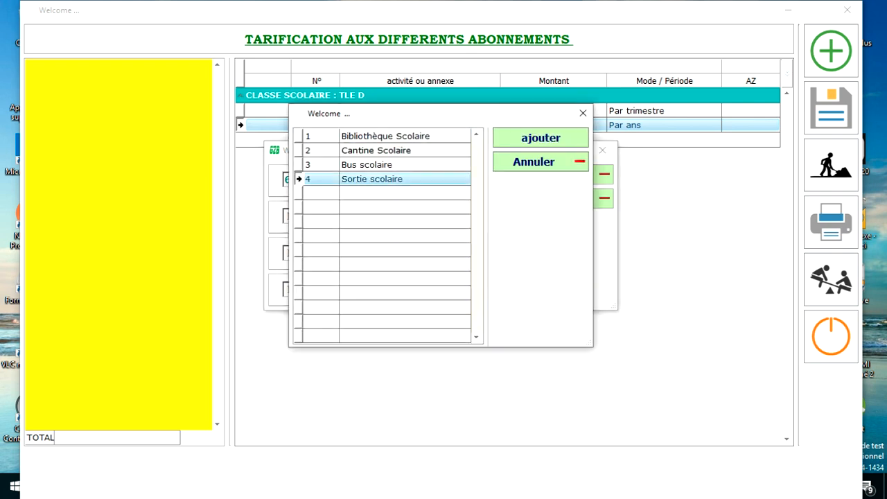
Set the 6 EME tariff's subscription amount to 10000 FCFA with the period "Par ans", and save it
left_click(346, 253)
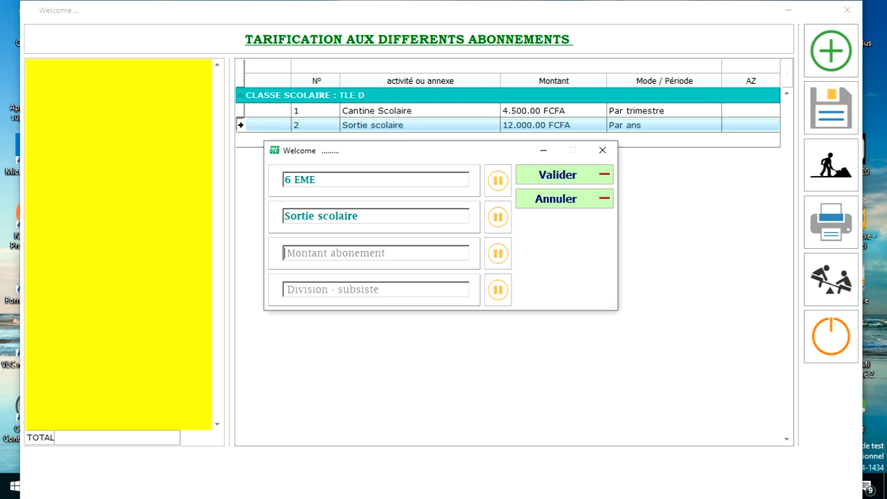
type("1")
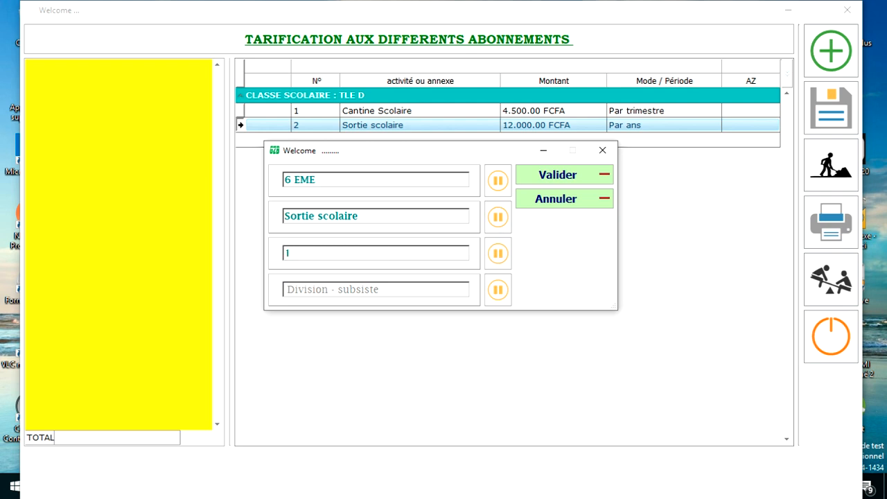
type("0000")
key("Return")
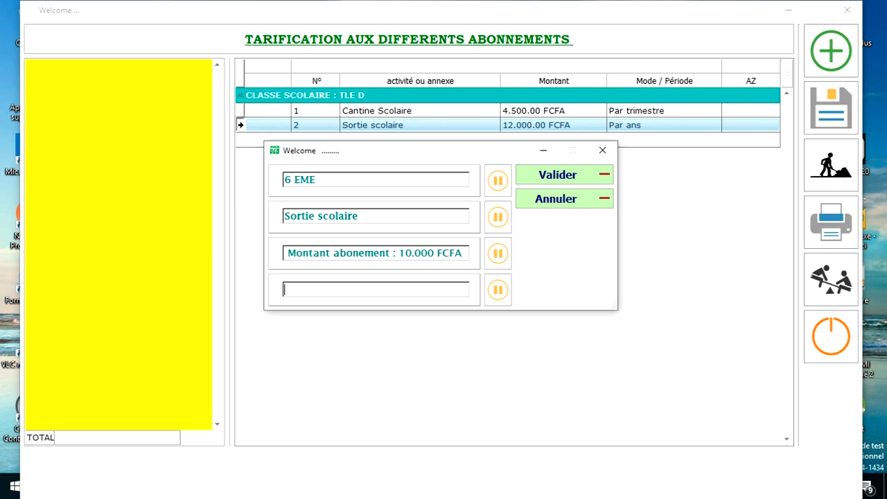
left_click(497, 290)
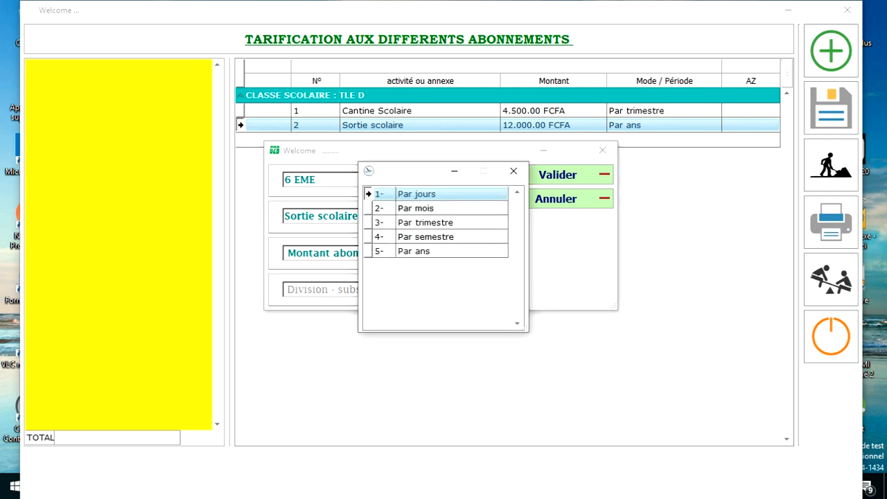
left_click(415, 251)
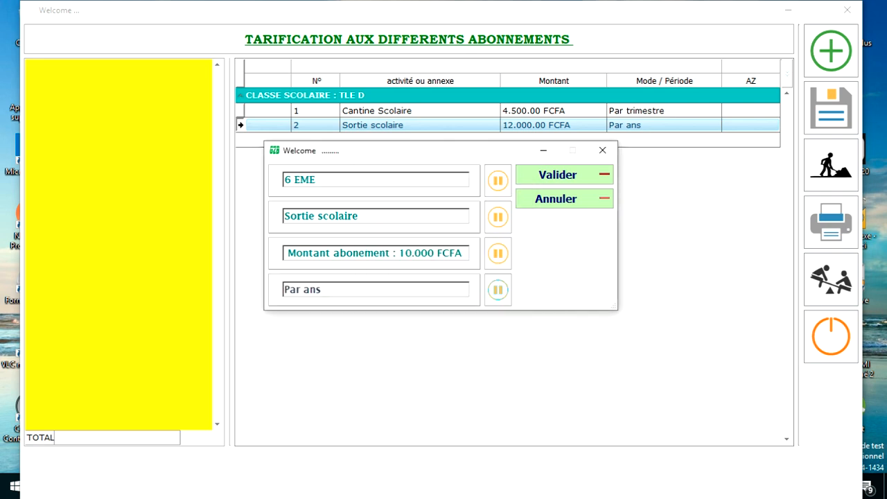
left_click(558, 175)
key("Return")
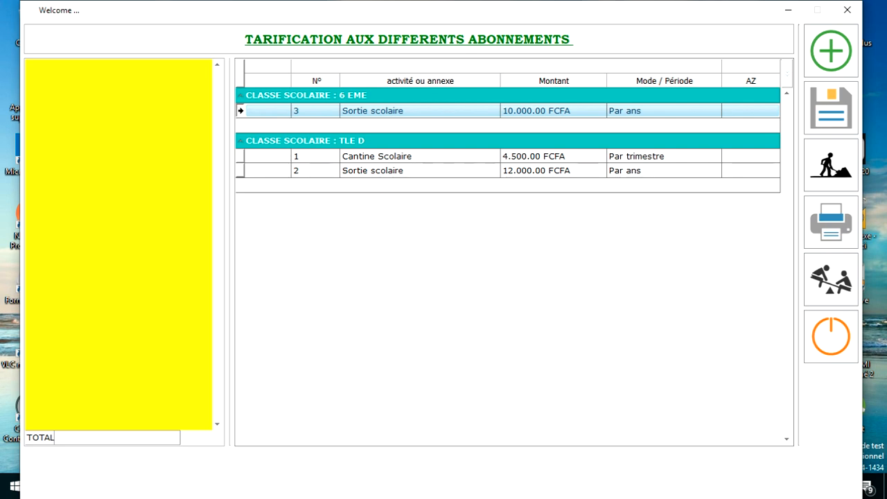
Change the subscription amount of the Tle D Sortie scolaire tariff to 8 FCFA and save the modification
left_click(421, 171)
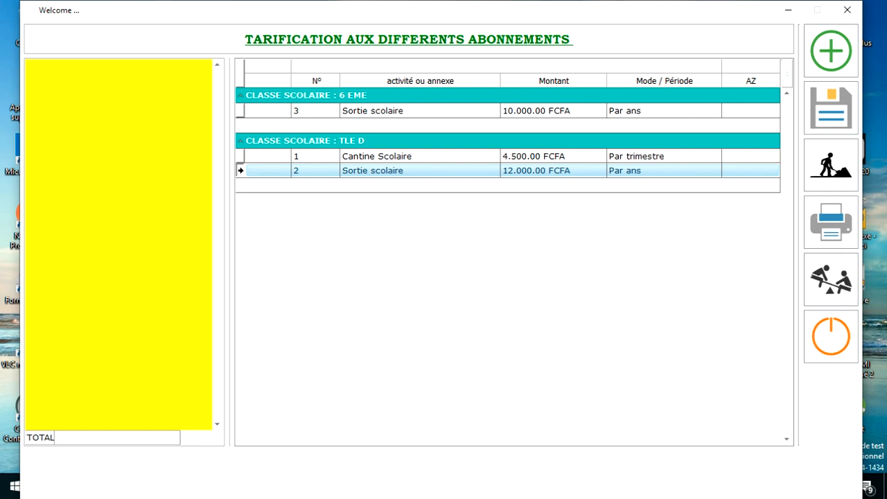
left_click(421, 157)
left_click(421, 111)
left_click(421, 171)
left_click(831, 107)
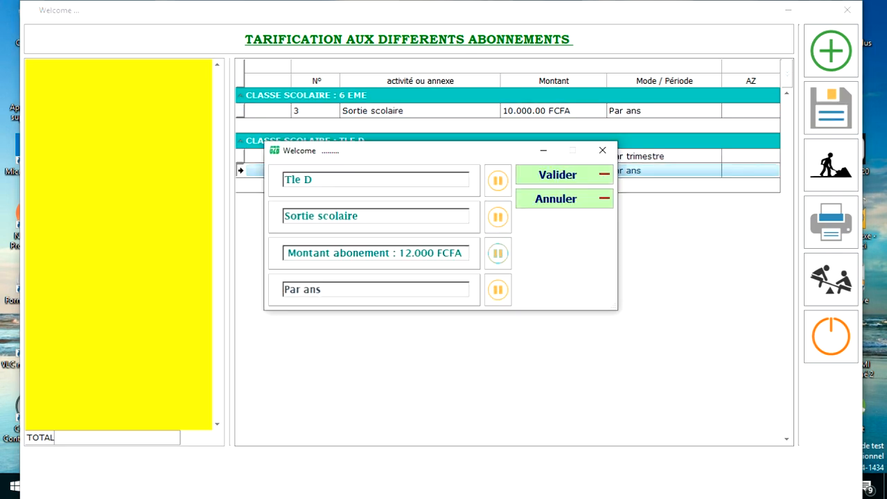
left_click(498, 254)
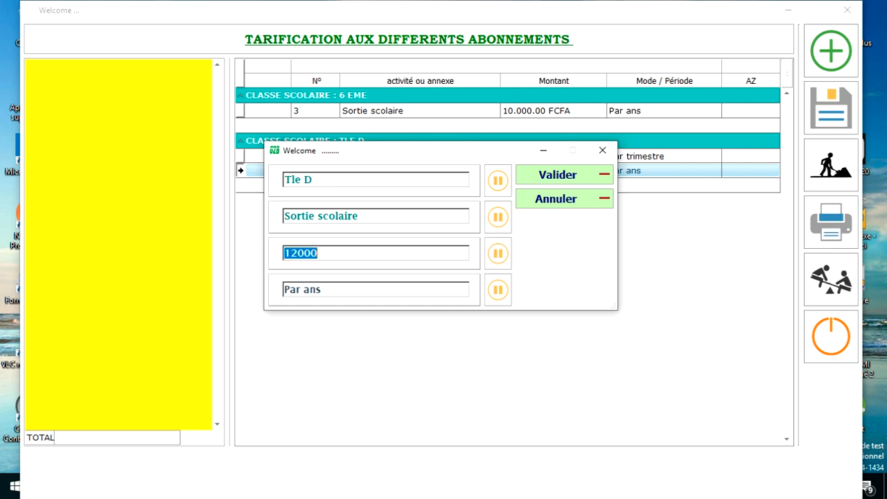
type("8")
left_click(558, 175)
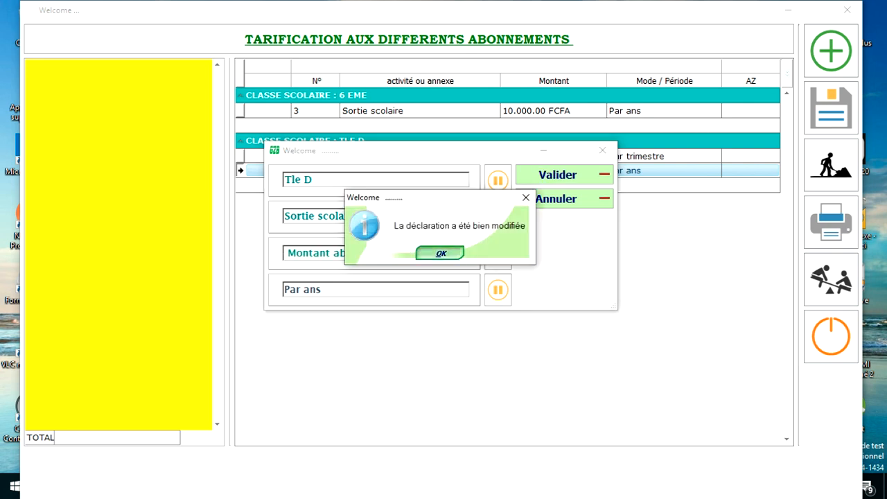
left_click(439, 253)
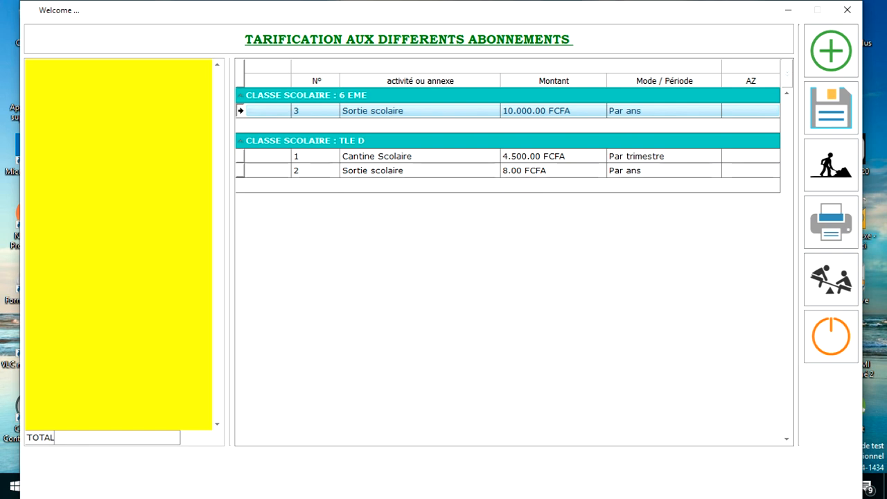
Change the subscription amount of the Tle D Sortie scolaire tariff to 8000 FCFA and save the modification
left_click(430, 171)
left_click(430, 157)
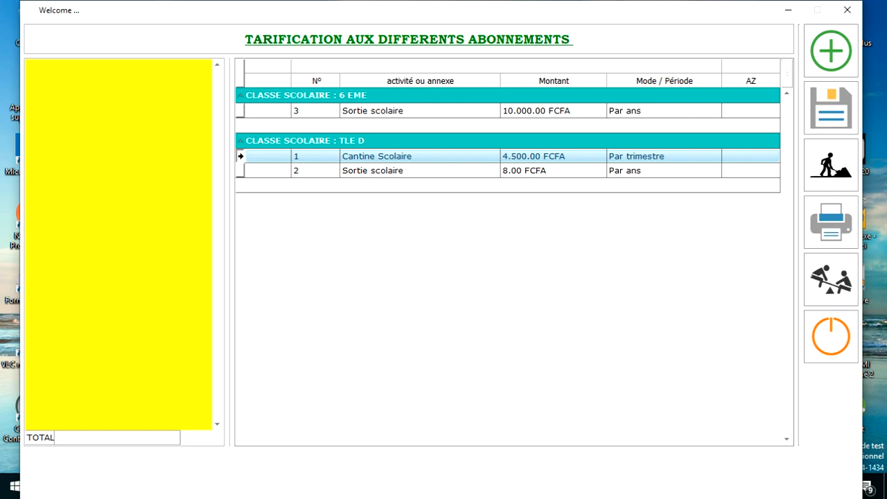
left_click(548, 171)
right_click(559, 196)
left_click(541, 172)
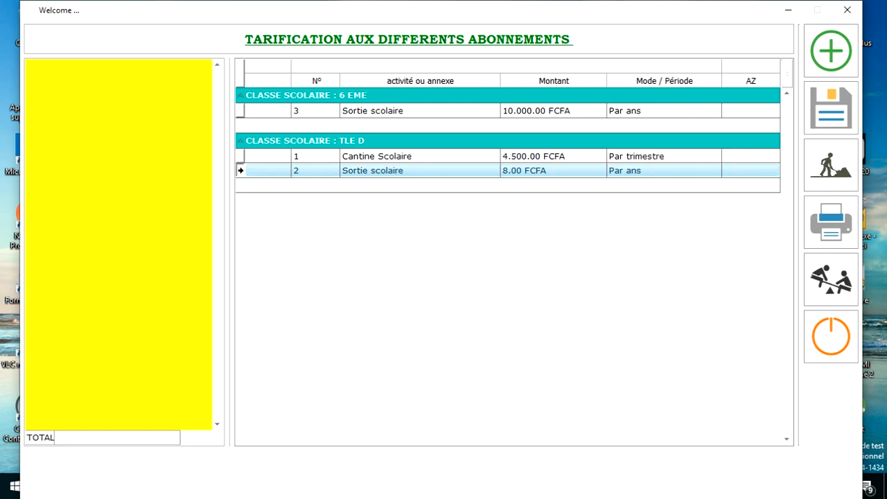
left_click(832, 166)
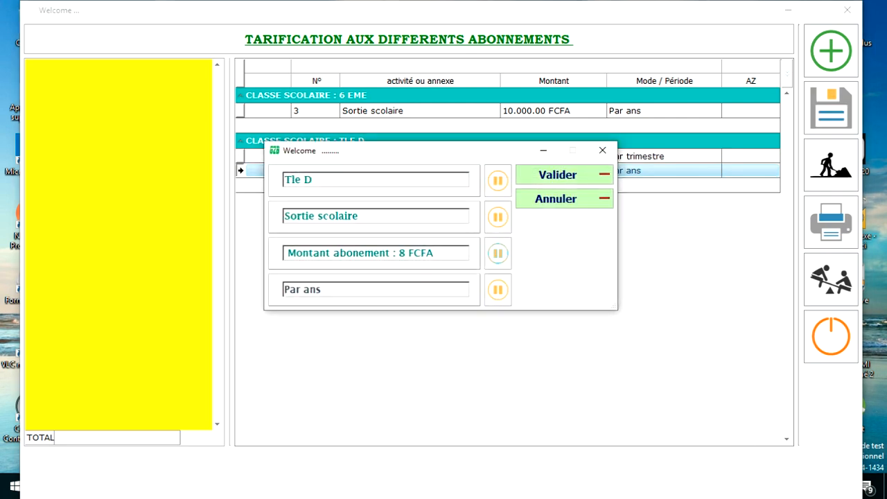
left_click(409, 254)
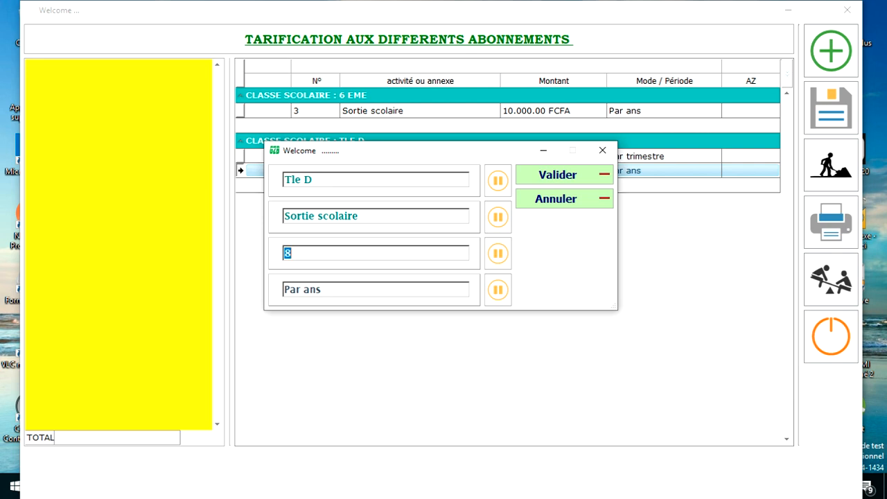
type("80")
type("00")
key("Return")
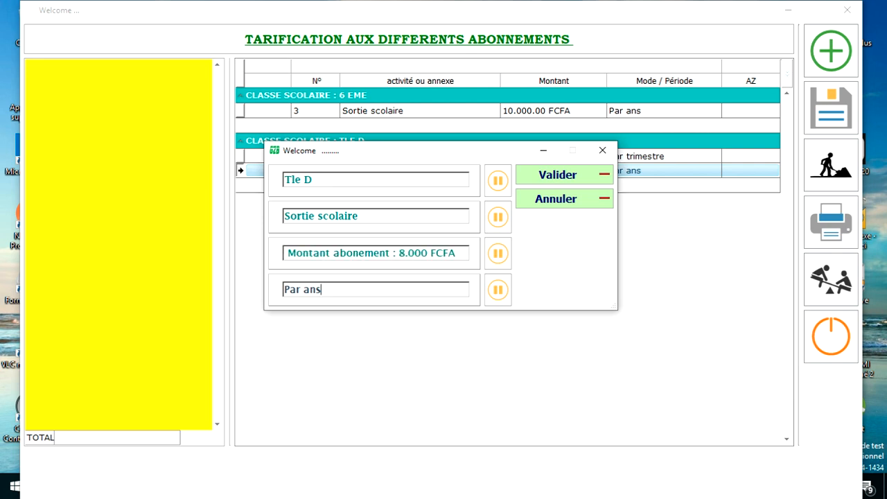
key("Return")
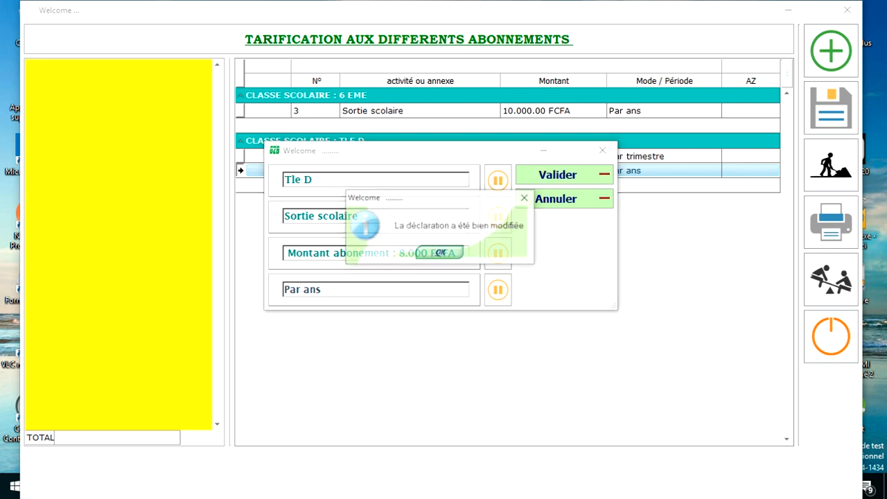
key("Return")
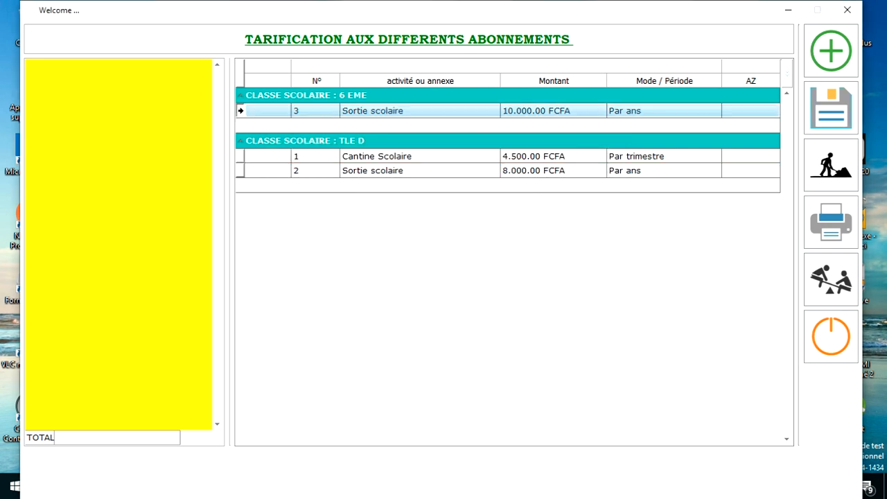
Close the subscription tariff window to return to the main screen
left_click(421, 157)
left_click(420, 111)
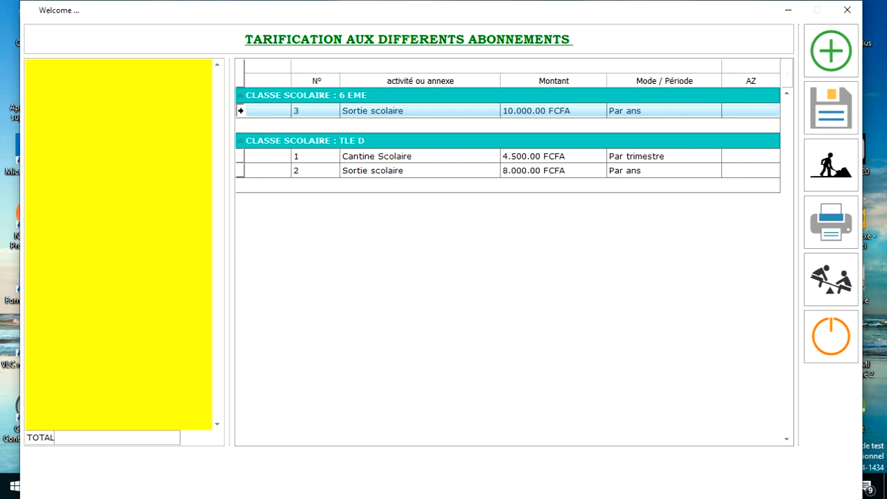
right_click(739, 331)
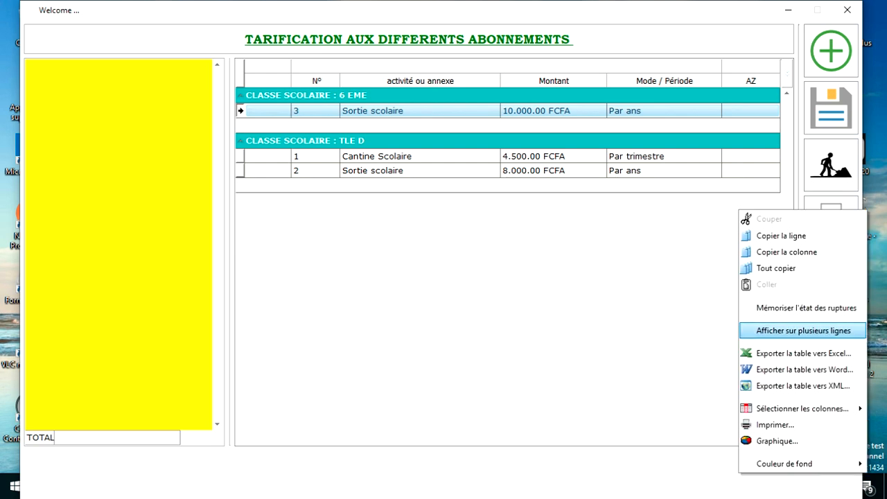
left_click(721, 333)
left_click(831, 337)
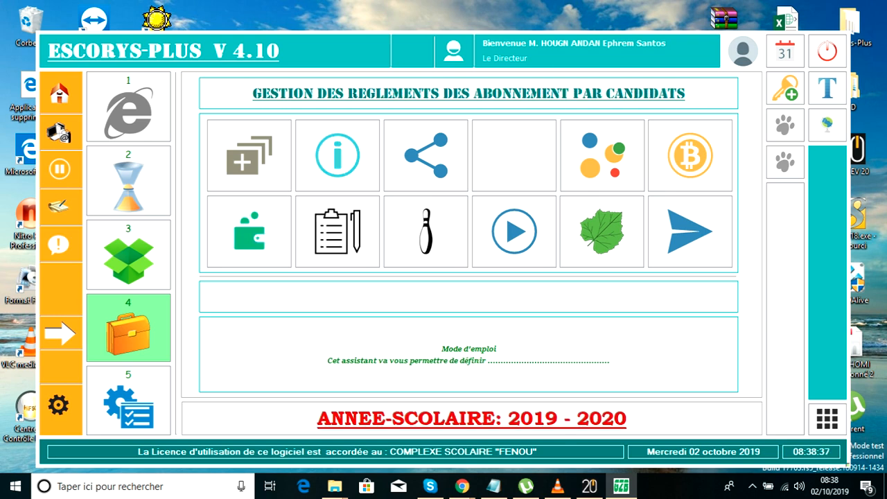
Start a subscription payment sheet for the classroom Tle D SALLE A
left_click(249, 231)
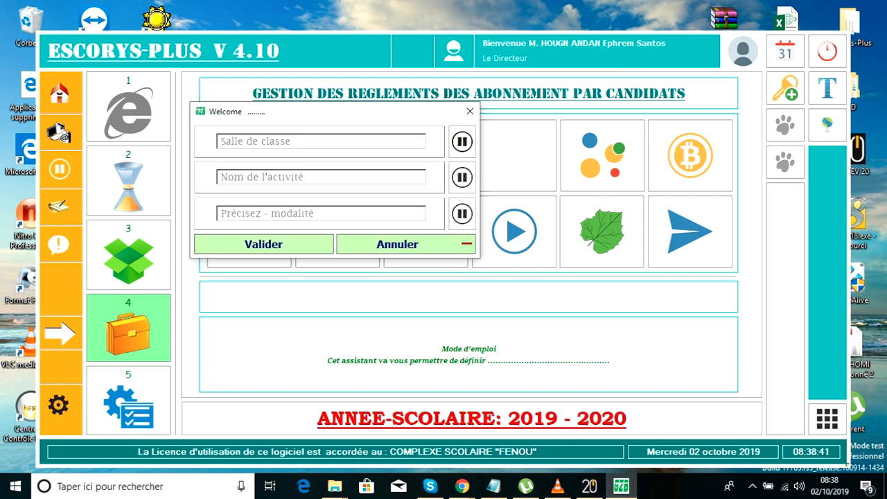
left_click(462, 142)
left_click(444, 162)
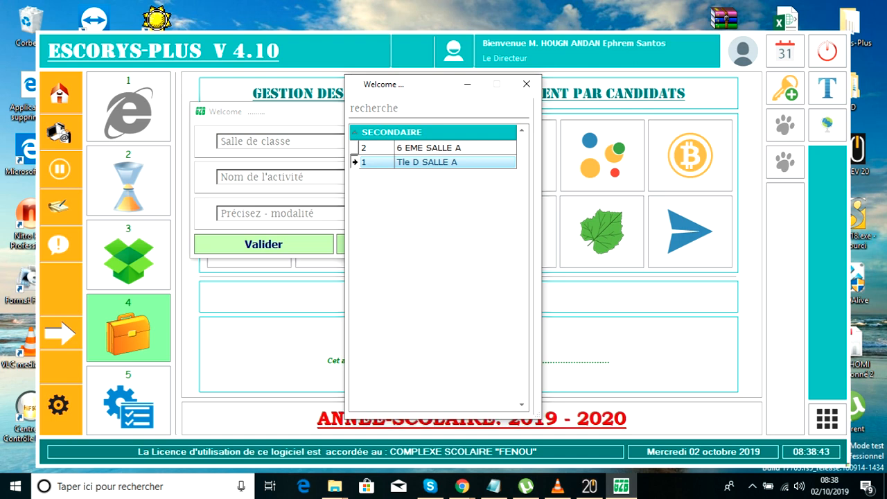
double_click(444, 162)
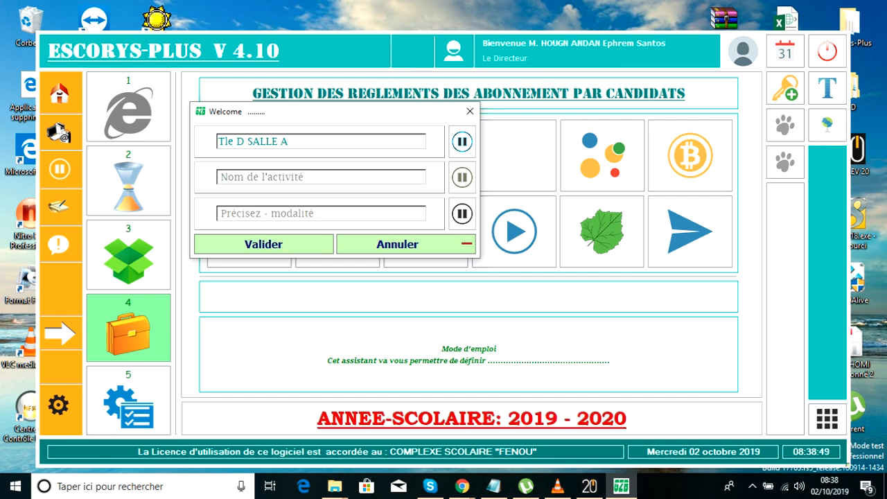
Choose the activity Sortie scolaire for the classroom and validate the selection to open its subscription sheet
left_click(463, 177)
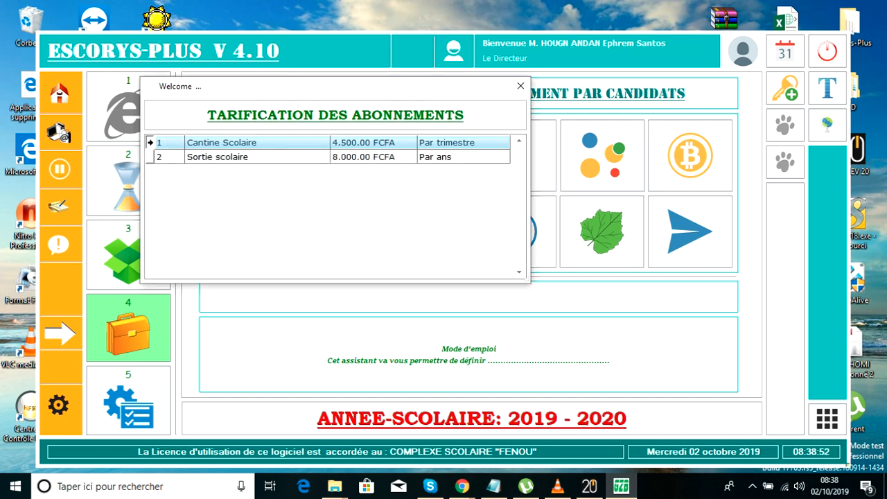
left_click(305, 157)
left_click(305, 142)
left_click(305, 158)
left_click(305, 143)
left_click(305, 157)
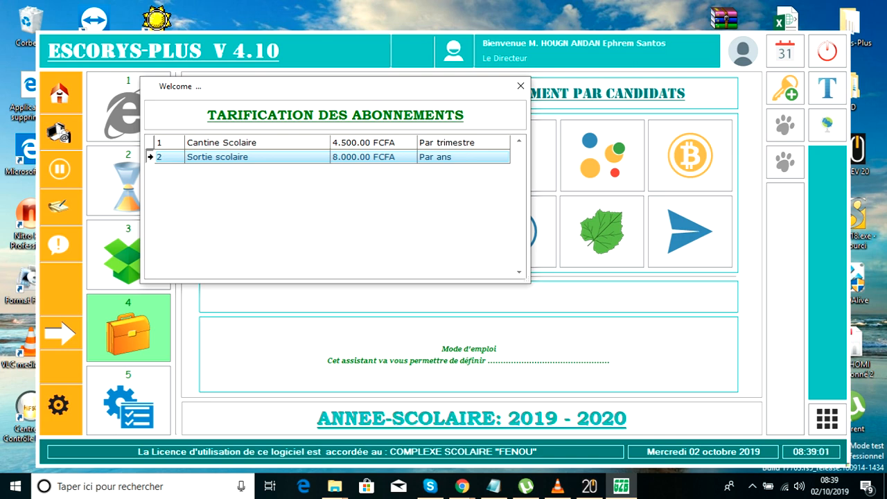
right_click(321, 196)
left_click(298, 158)
double_click(298, 158)
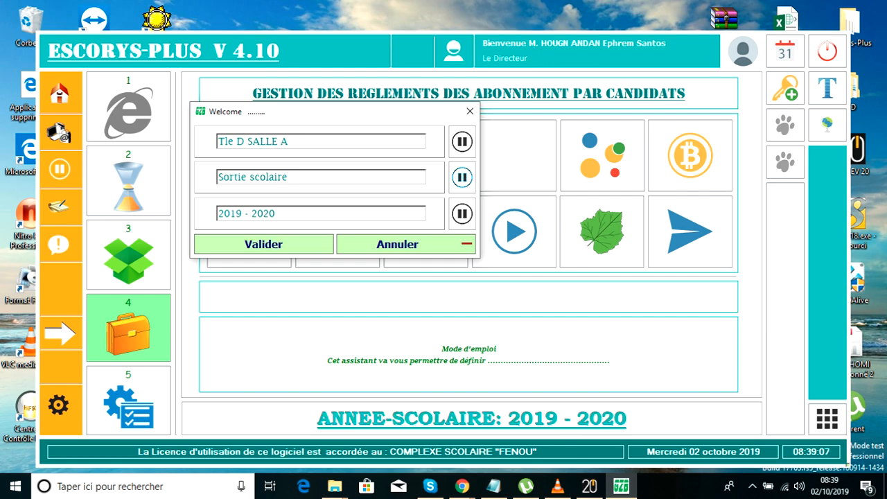
left_click(264, 244)
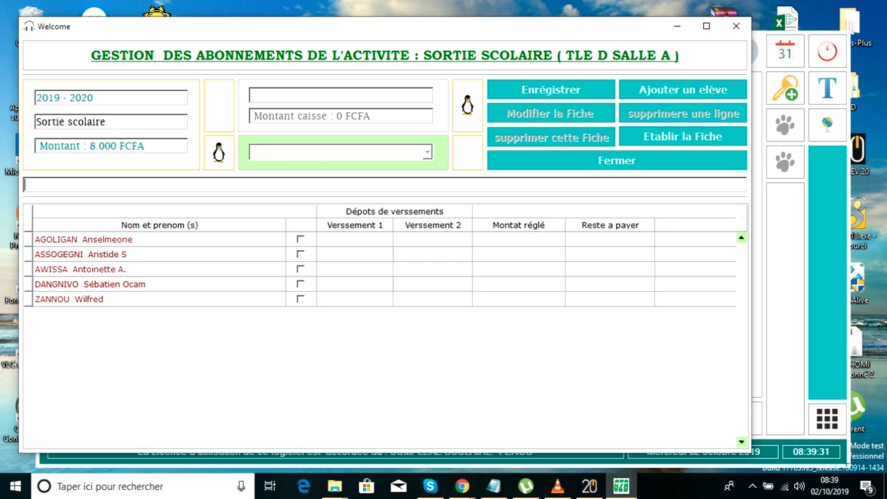
Mark the first three students in the list as subscribers to the activity
left_click(300, 239)
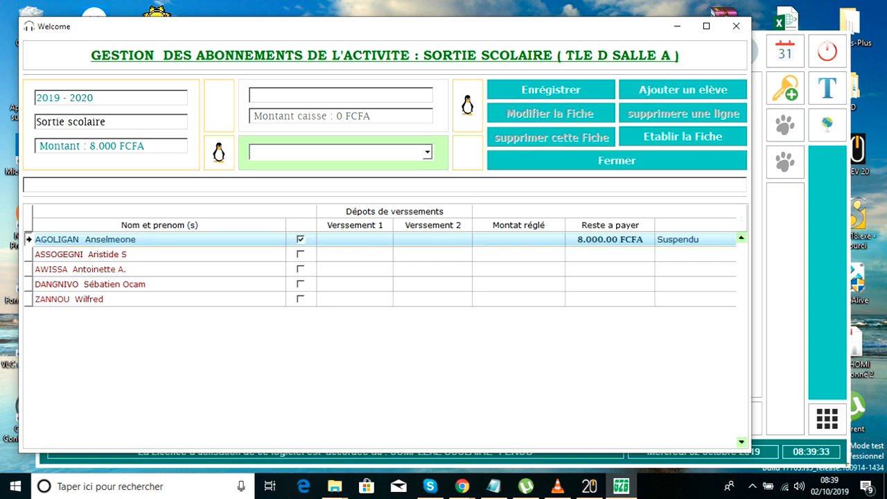
left_click(300, 254)
left_click(300, 269)
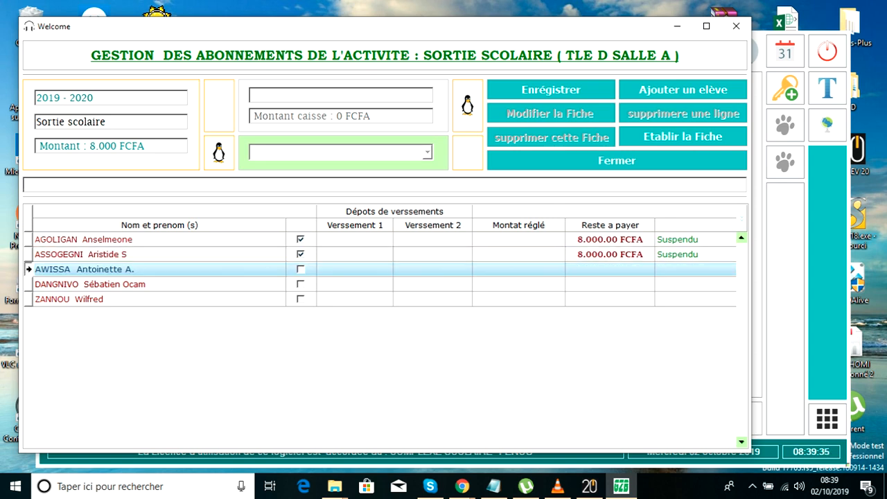
left_click(300, 269)
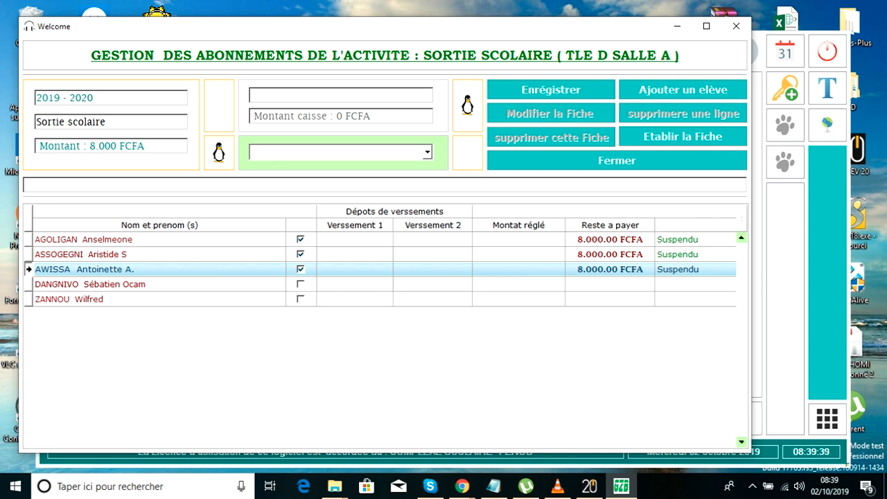
Select Verssement 1 and enter first payments of 5000, 4000 and 8000 FCFA for the three subscribed students, in list order
left_click(428, 152)
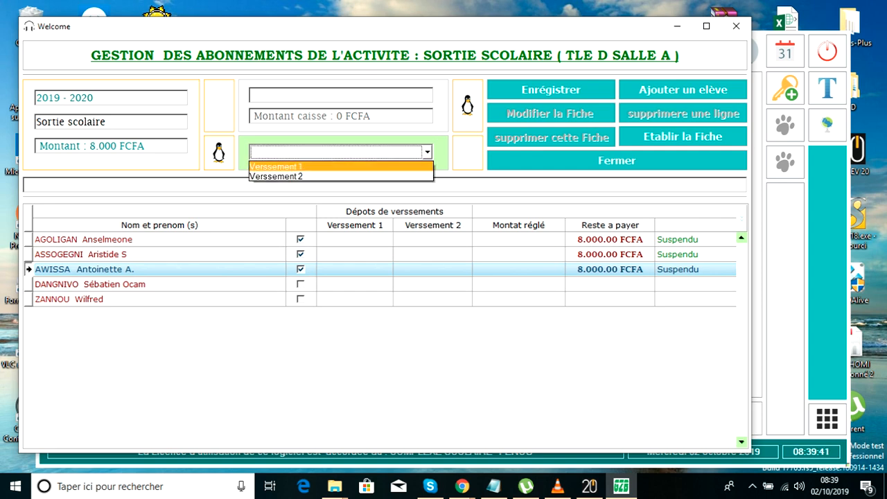
left_click(340, 166)
left_click(354, 240)
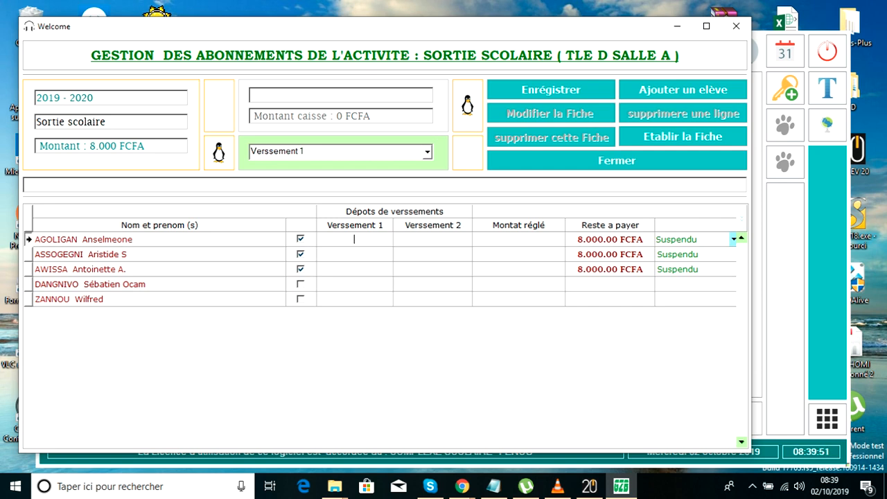
type("5000")
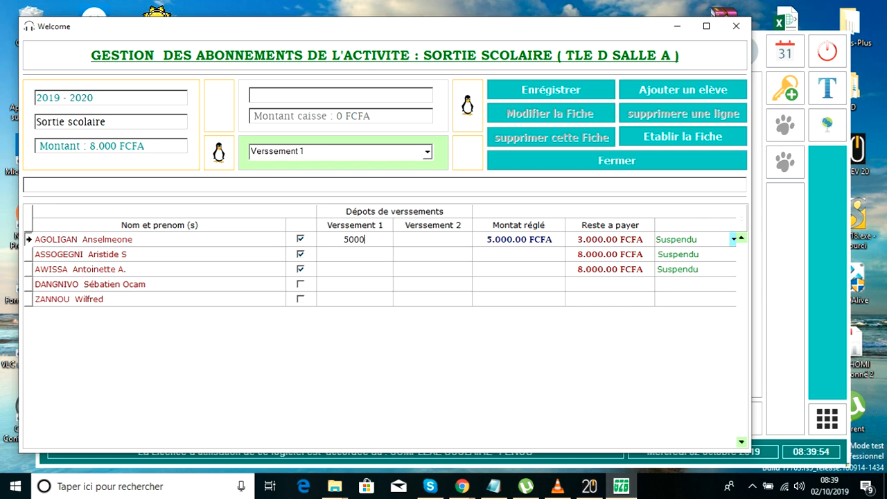
left_click(355, 254)
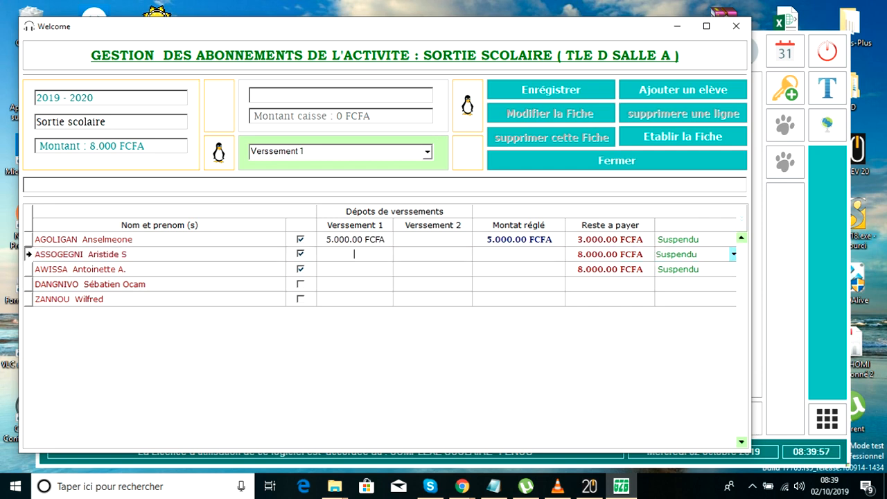
type("4.00")
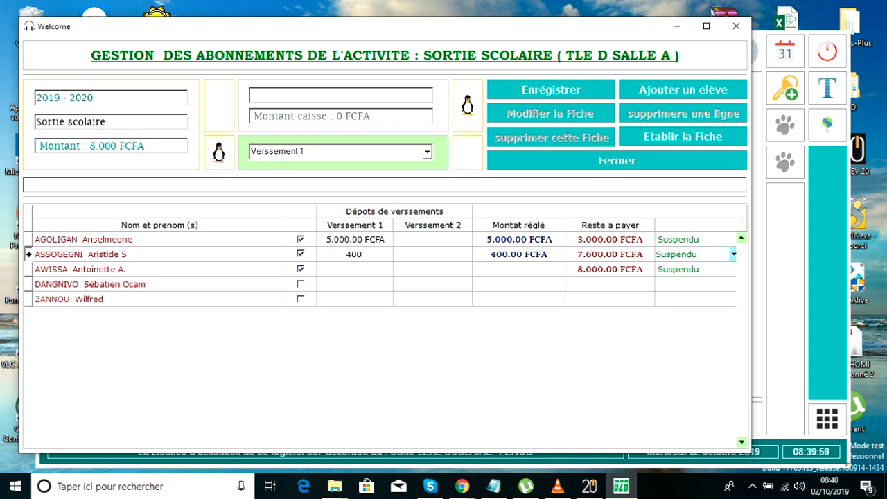
type("0")
left_click(354, 269)
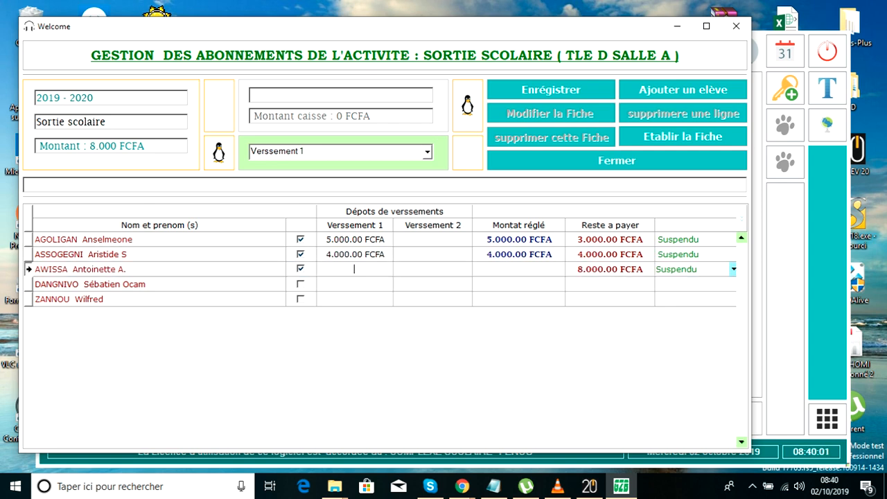
type("8000")
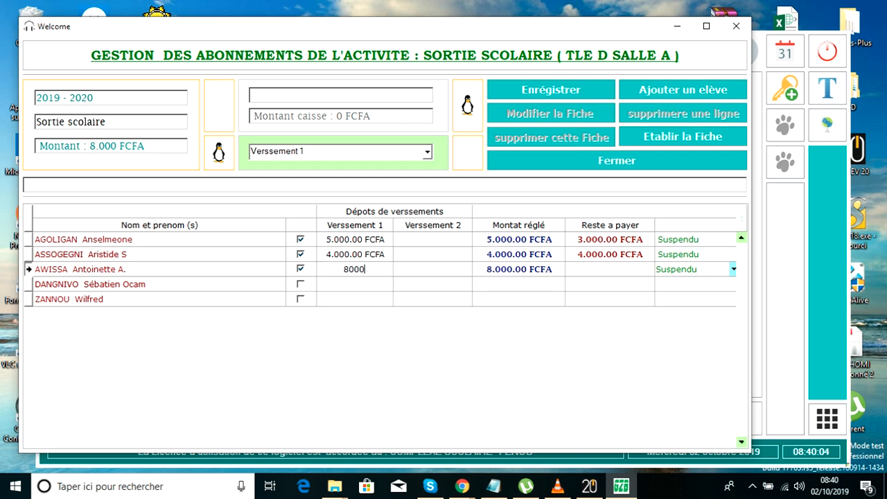
key("Return")
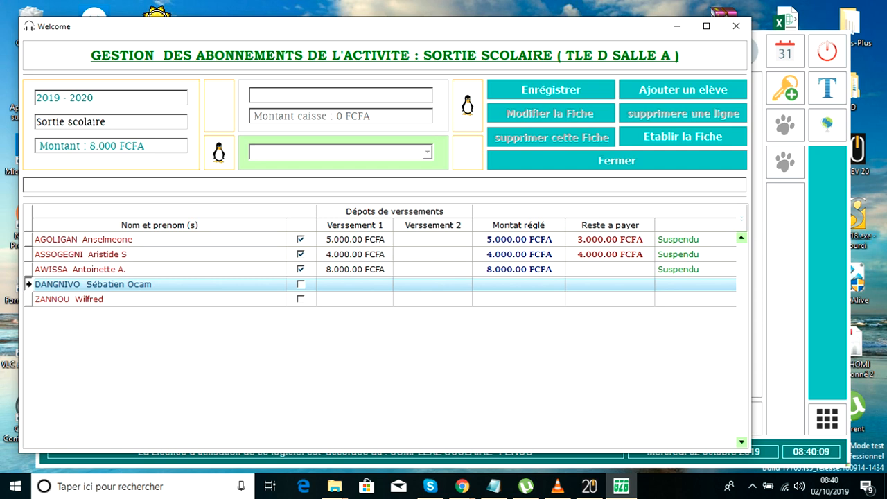
Set the subscription status of the third student, who paid 8000 FCFA, to Autorisé
left_click(355, 269)
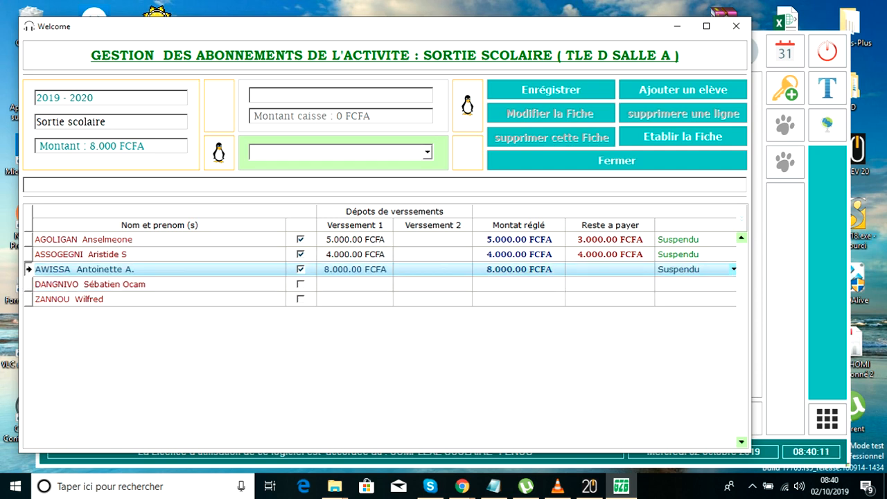
left_click(355, 284)
left_click(355, 269)
left_click(690, 240)
left_click(690, 240)
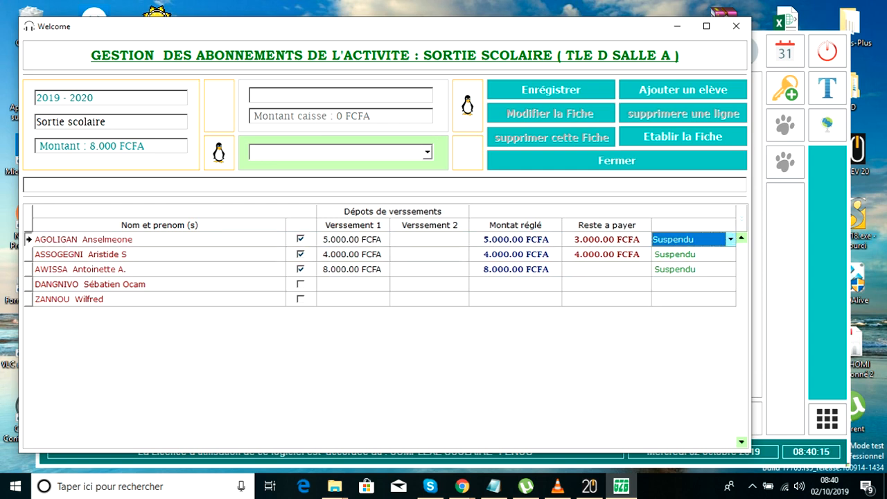
left_click(690, 270)
left_click(690, 270)
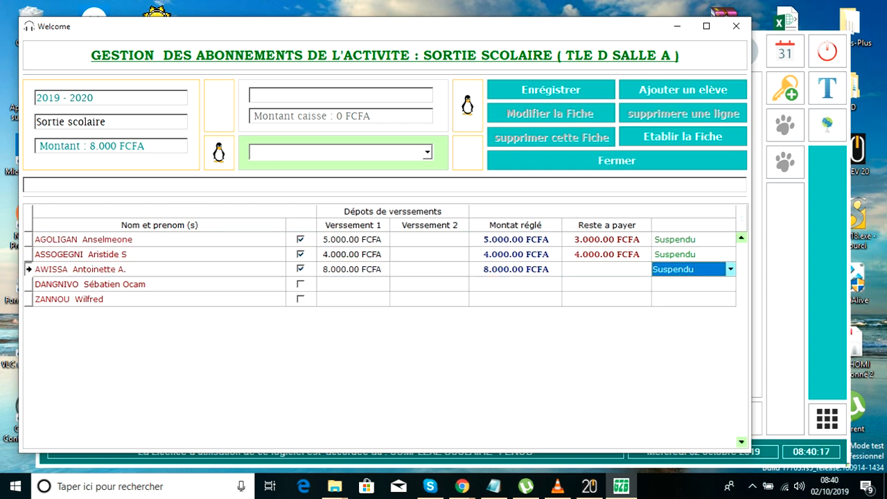
left_click(731, 270)
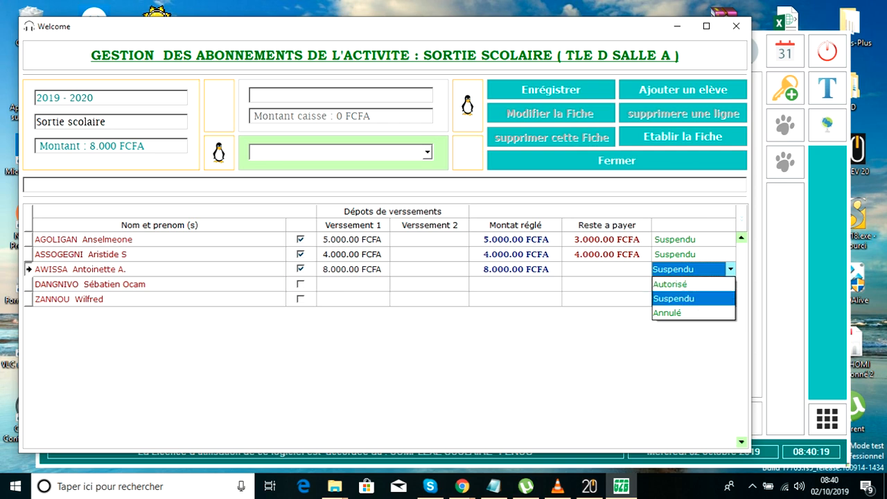
left_click(682, 284)
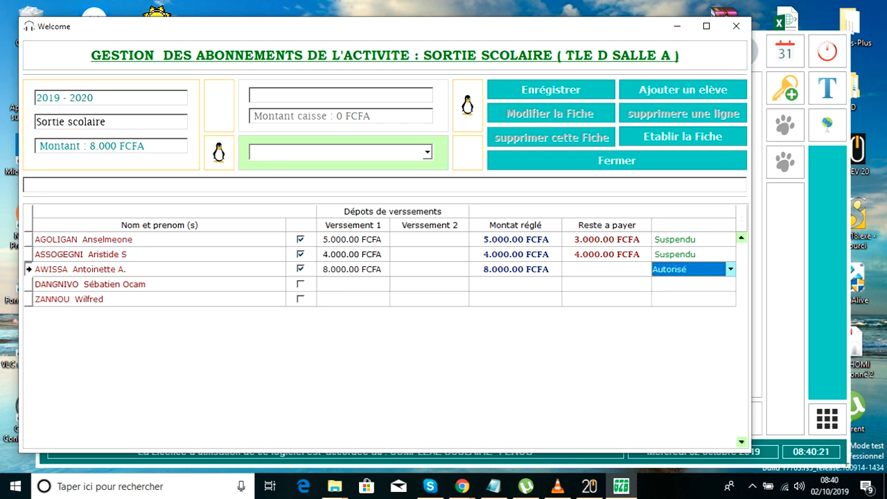
left_click(683, 285)
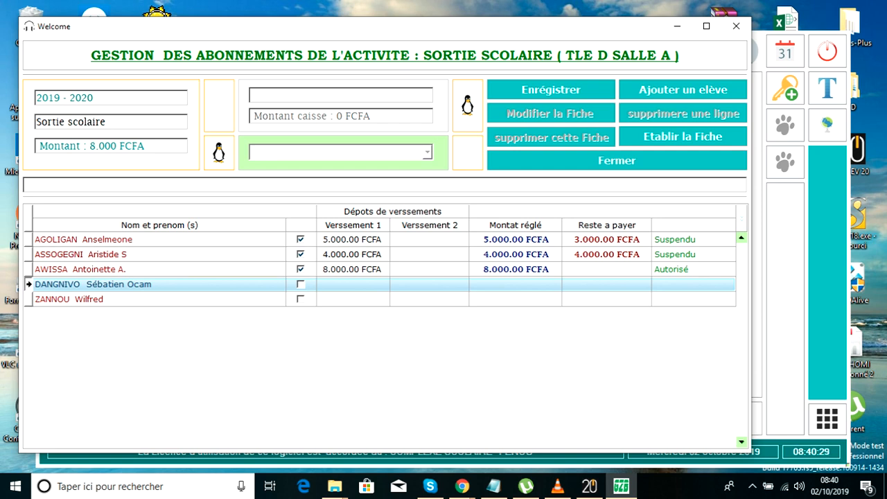
left_click(160, 300)
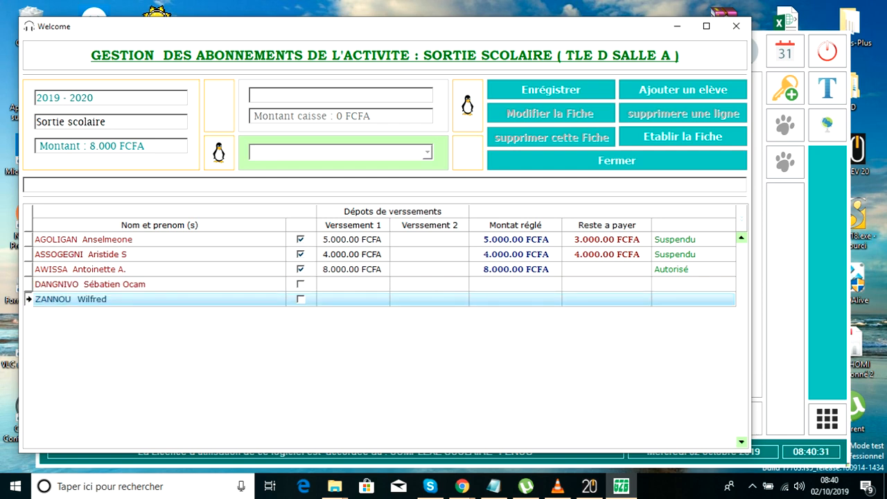
Choose Autres recettes as the cash account and save the new Sortie scolaire subscription sheet
left_click(384, 262)
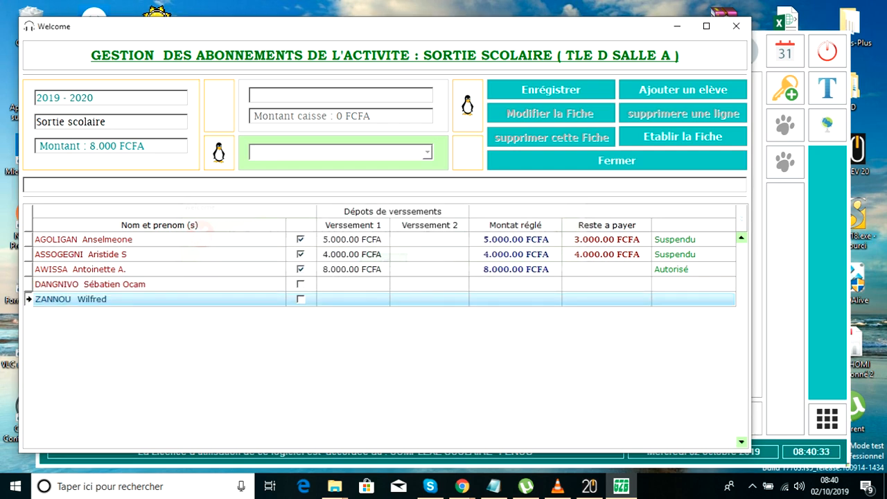
left_click(468, 105)
double_click(404, 165)
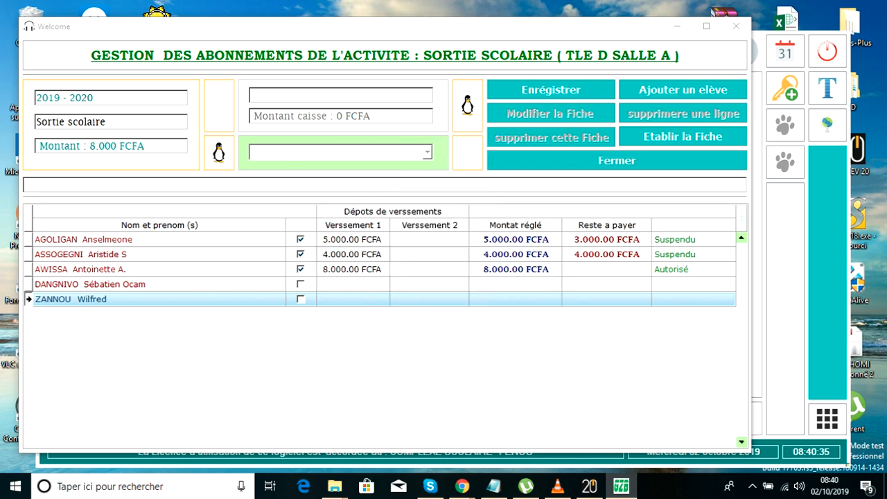
left_click(551, 90)
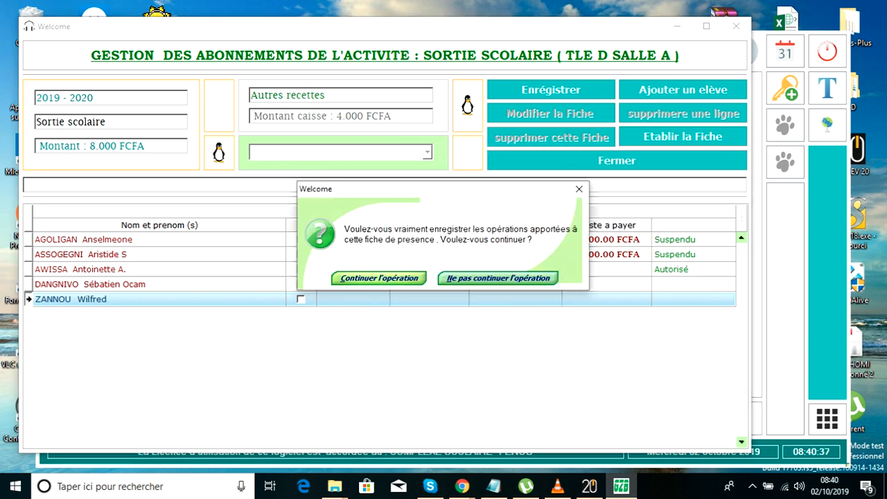
left_click(379, 278)
left_click(384, 262)
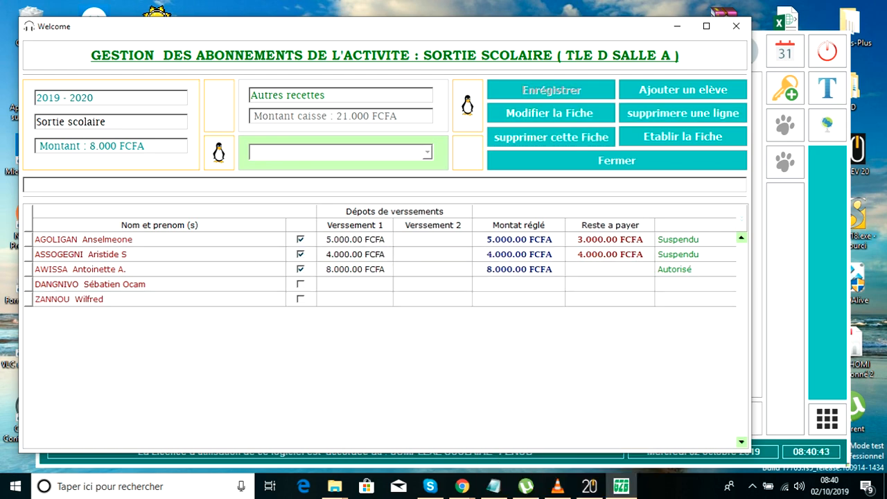
Close the Sortie scolaire subscription sheet and its classroom and activity selection dialog
left_click(617, 160)
left_click(395, 274)
left_click(400, 245)
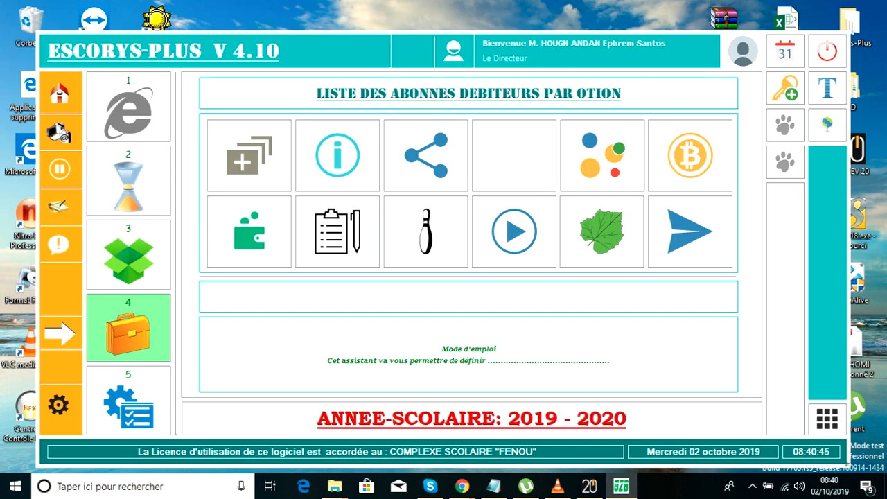
Reopen the candidates' subscription payment management for classroom Tle D SALLE A and the activity Sortie scolaire
left_click(337, 156)
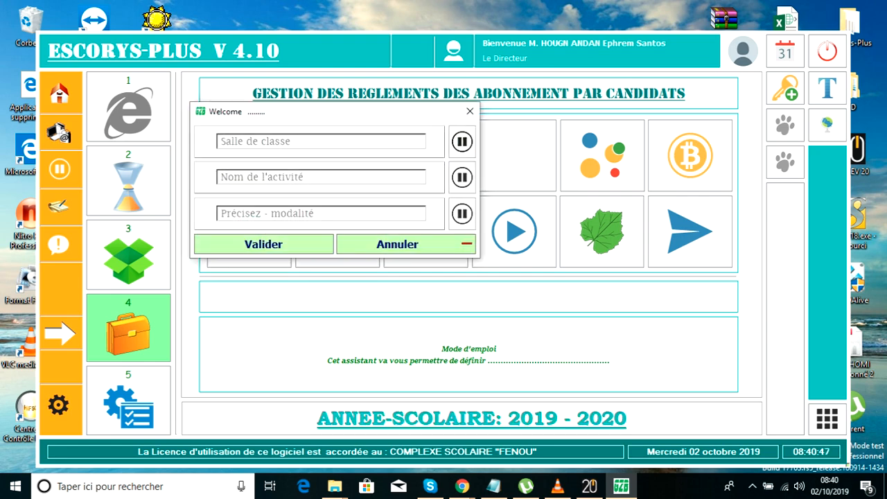
left_click(462, 142)
left_click(426, 163)
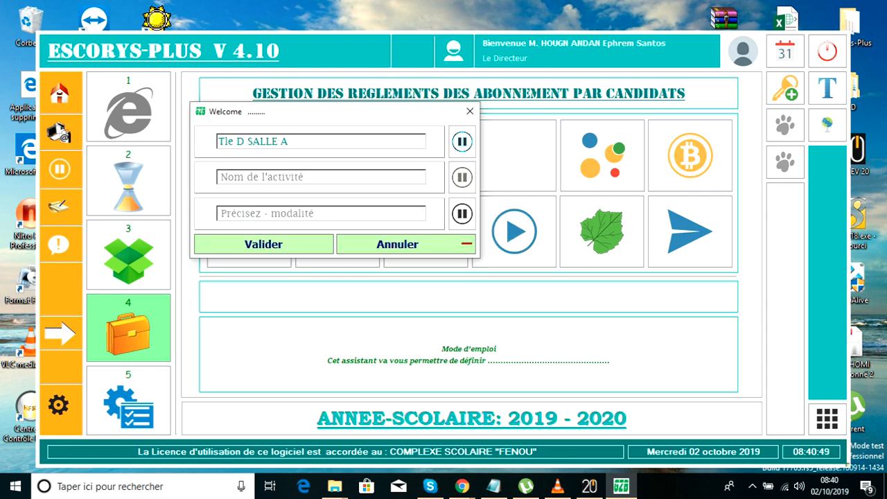
left_click(462, 177)
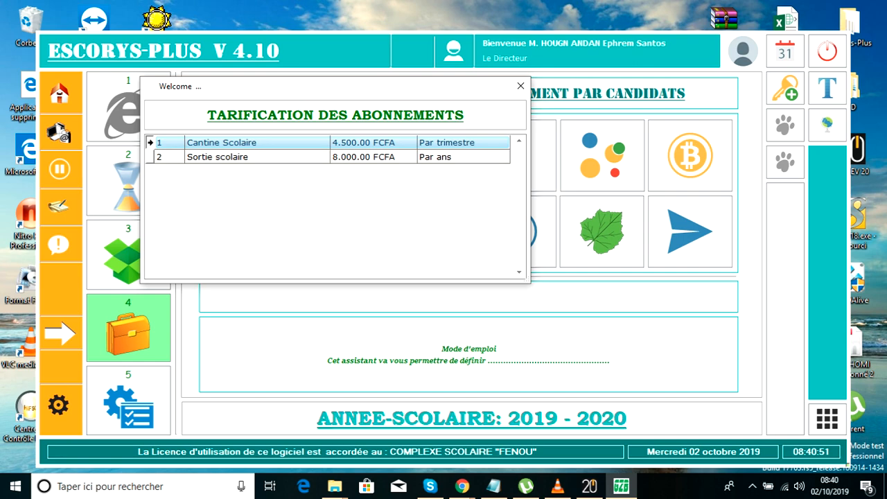
double_click(437, 157)
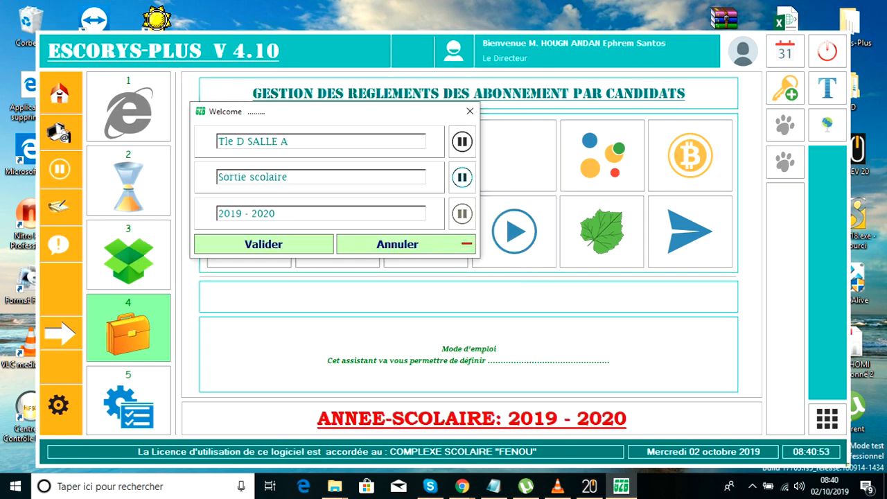
left_click(263, 244)
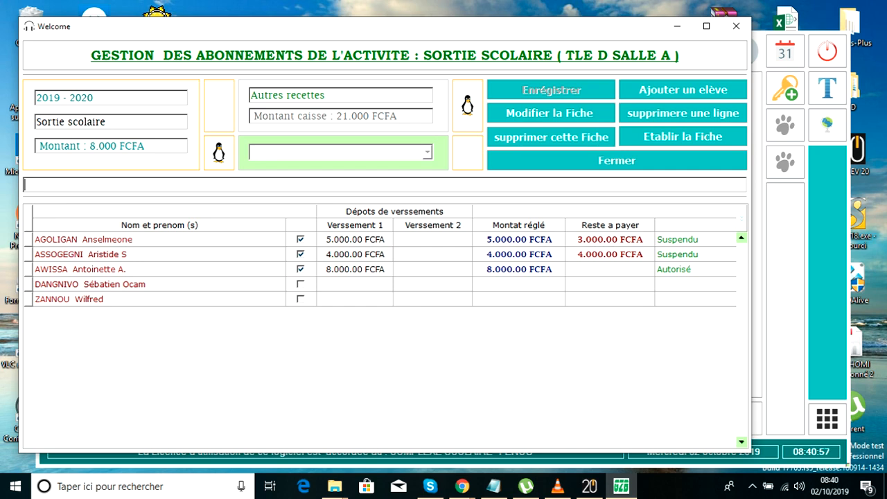
Examine each student's row in the reopened sheet for first payments, remaining balances and subscription statuses
right_click(298, 282)
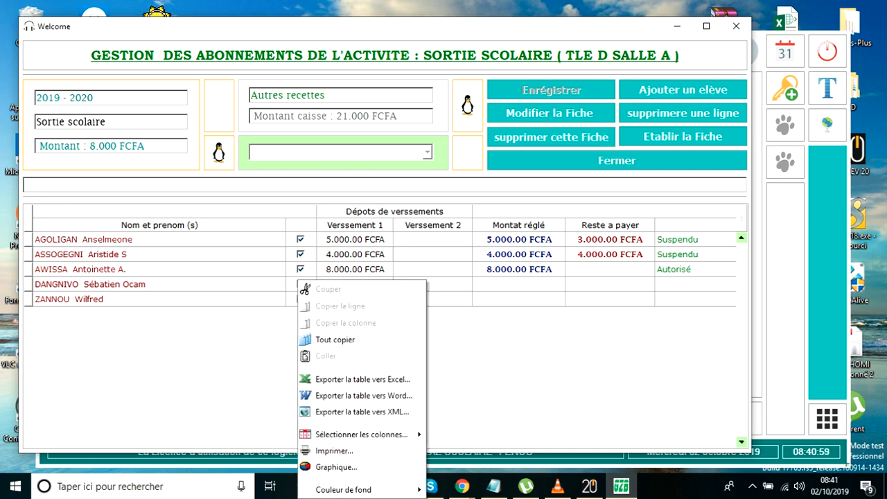
key("Escape")
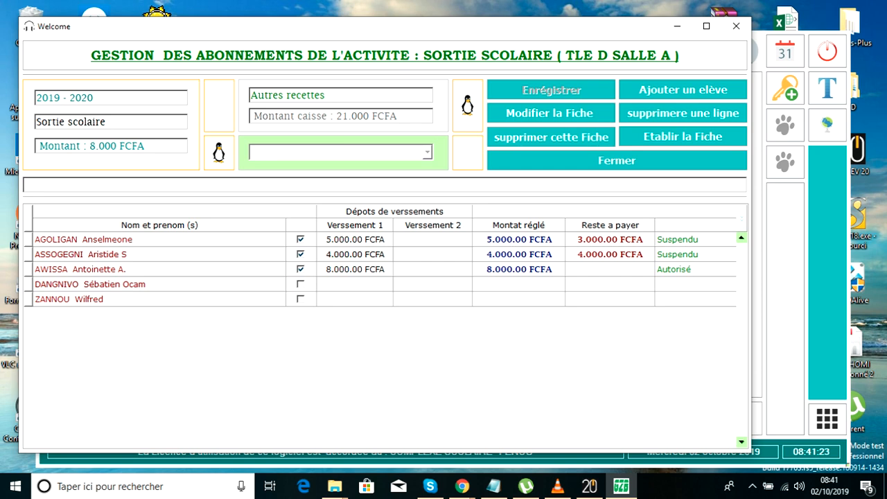
left_click(159, 254)
left_click(159, 269)
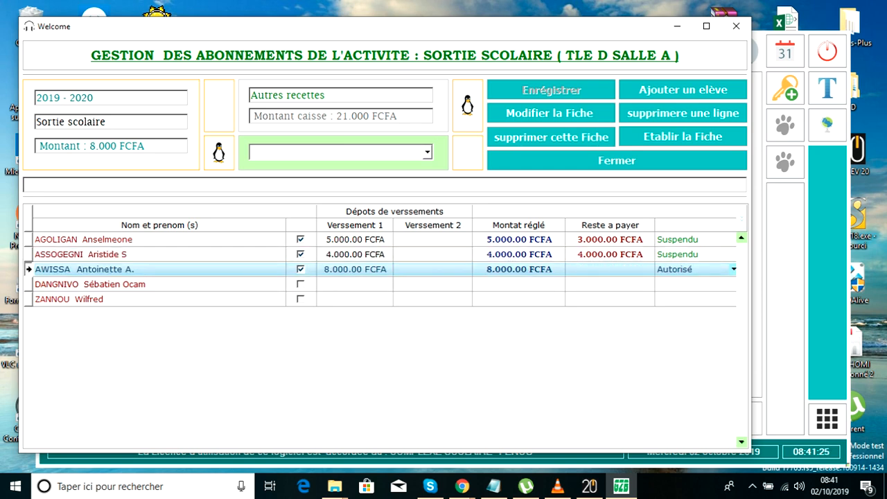
key("Up")
key("Up")
key("Down")
key("Down")
key("Down")
key("Up")
key("Up")
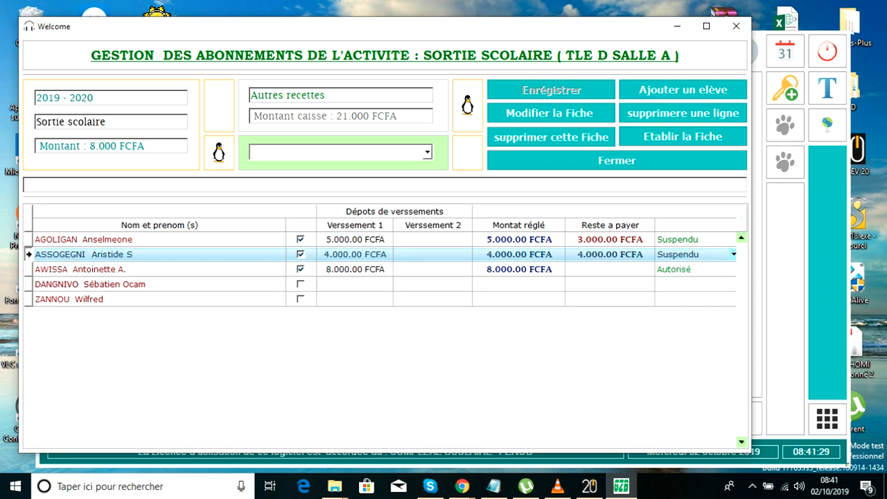
key("Down")
key("Down")
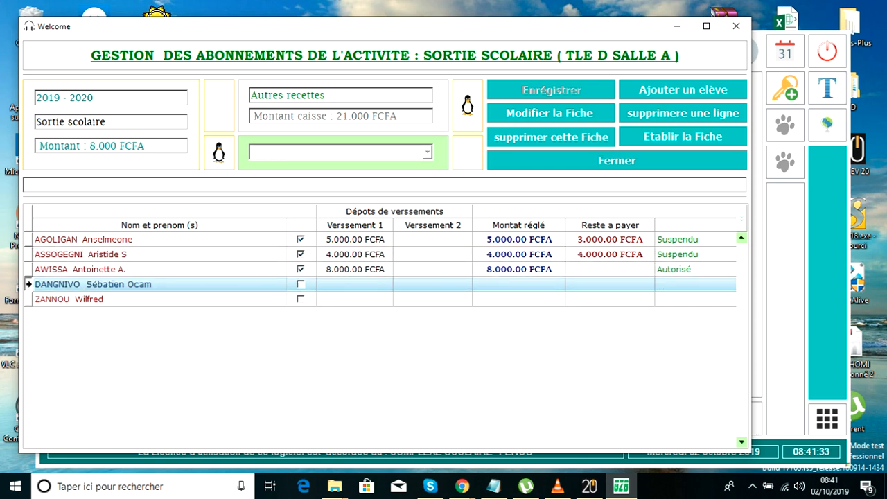
key("Up")
key("Up")
key("Up")
key("Down")
key("Down")
key("Down")
key("Up")
key("Up")
key("Up")
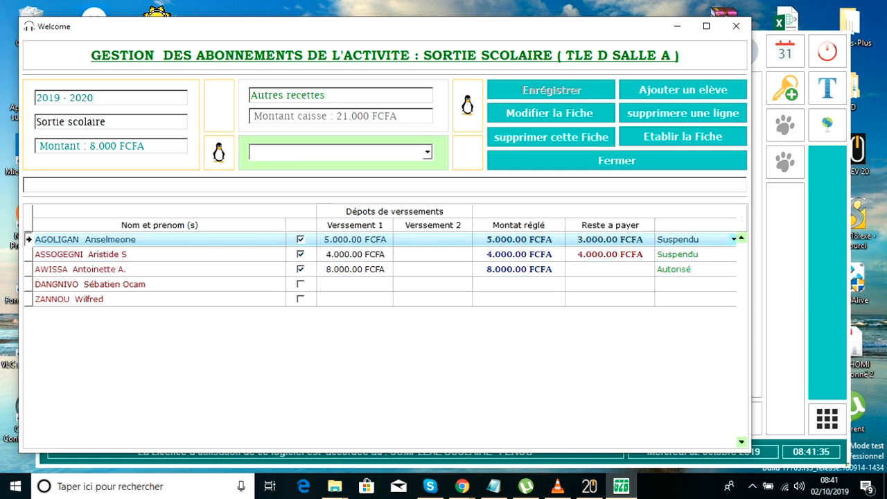
Select Verssement 2 and enter a second payment of 3000 FCFA for the first student in the list
left_click(428, 152)
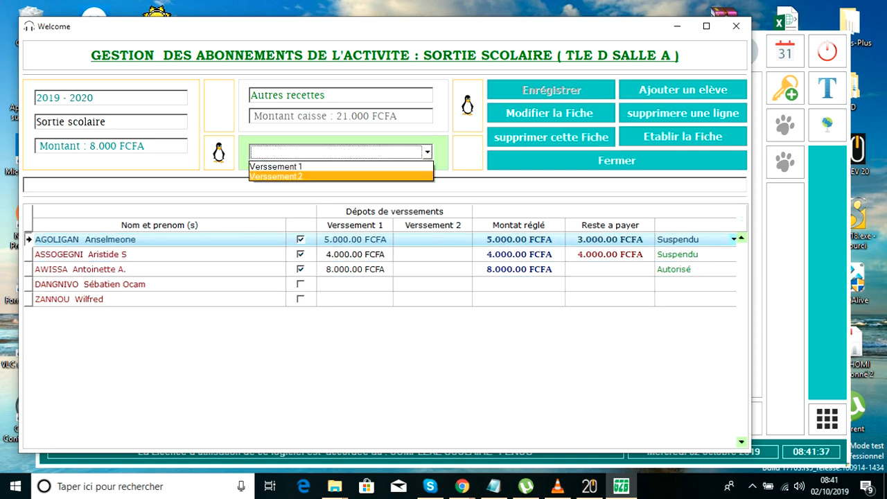
left_click(374, 176)
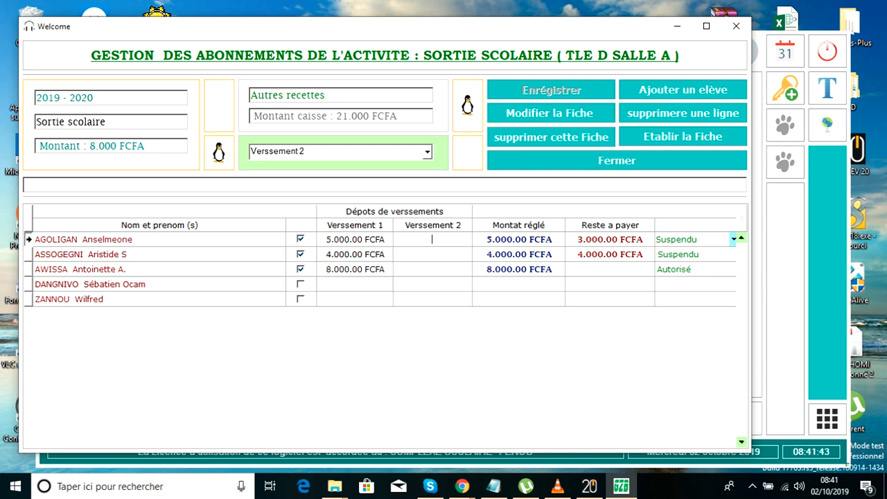
type("3.00")
type("000")
key("Return")
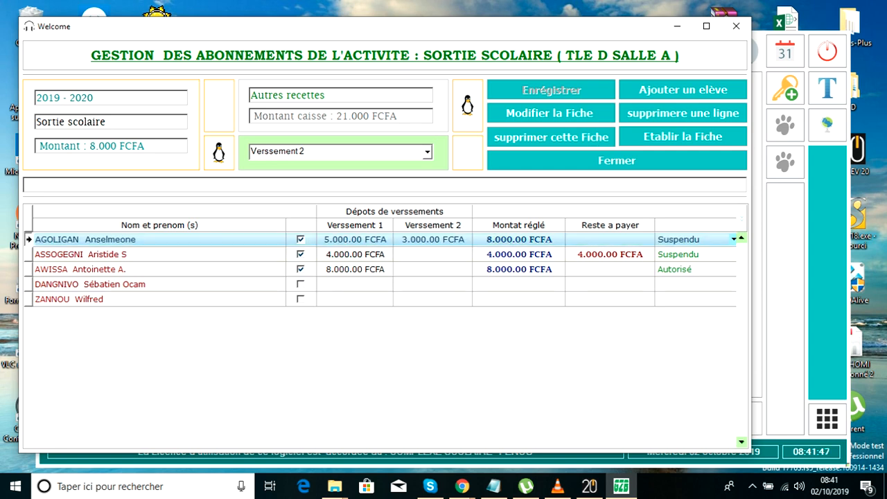
Set the first student's subscription status to Autorisé and save the modifications to the sheet
left_click(733, 239)
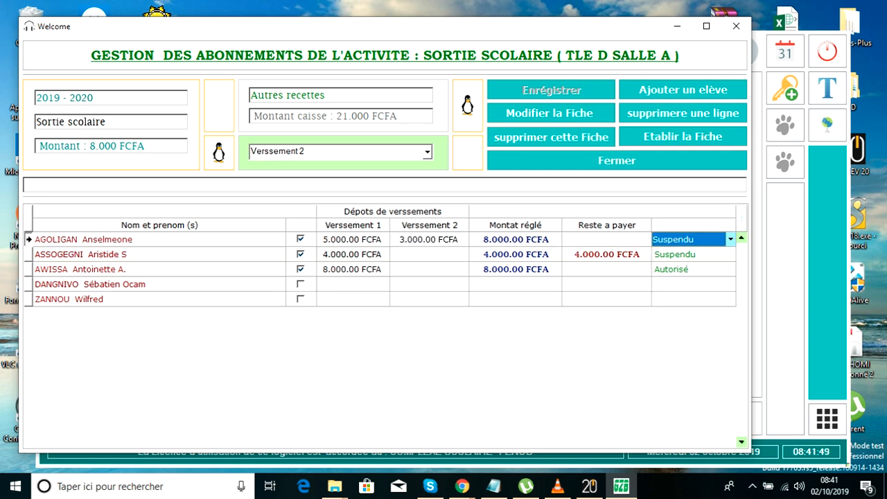
left_click(732, 239)
key("Return")
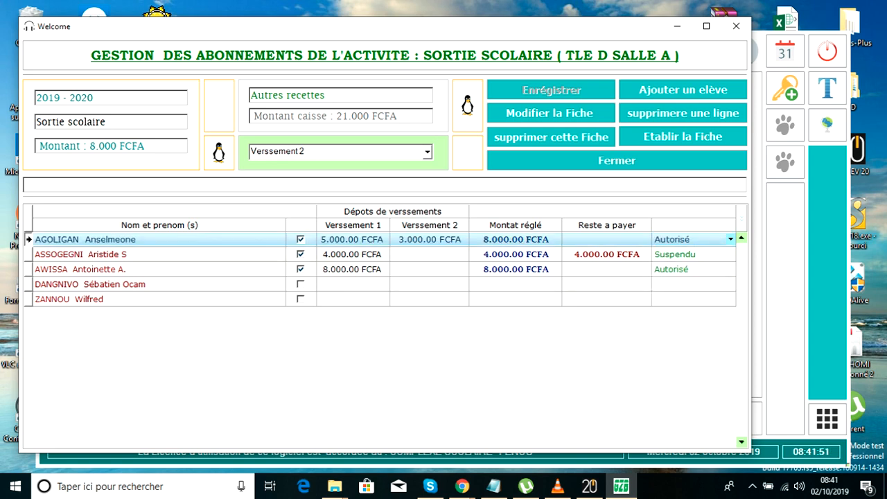
left_click(549, 113)
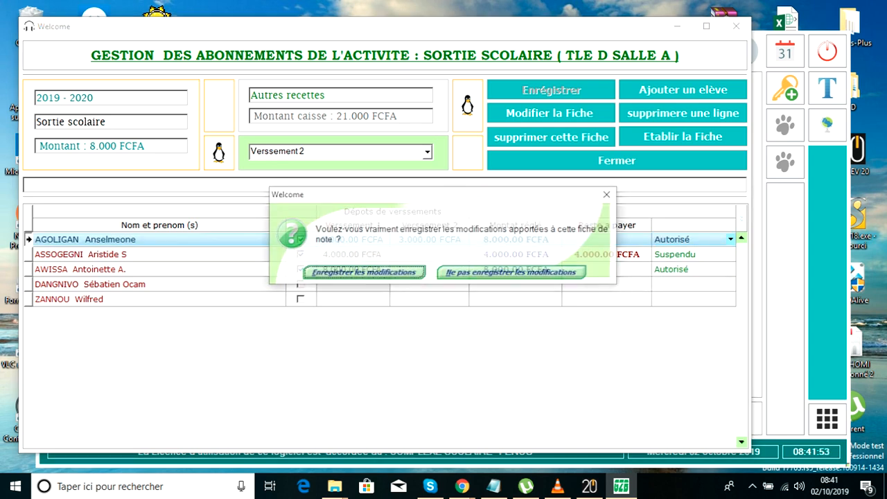
left_click(364, 273)
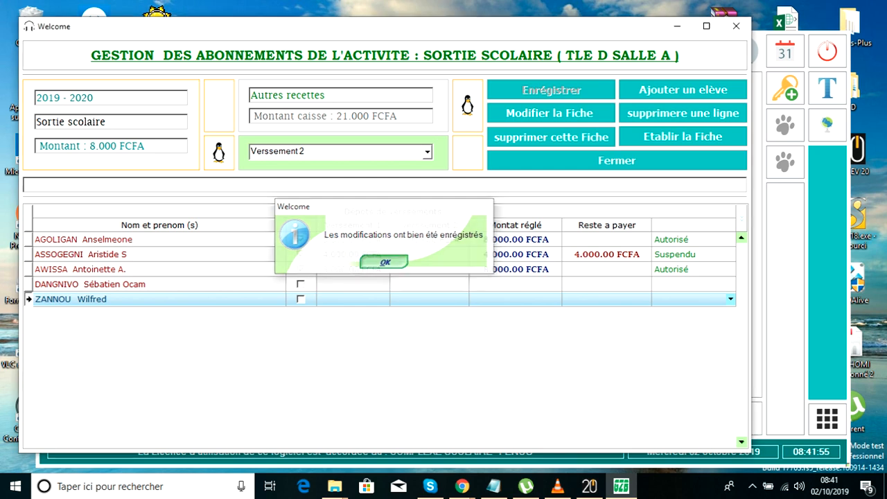
left_click(382, 261)
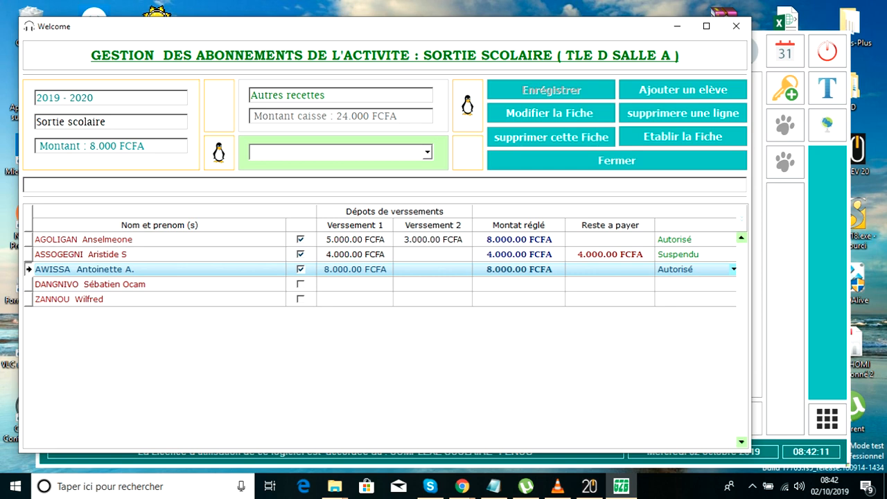
Save the sheet's modifications once more and close the Sortie scolaire subscription sheet
left_click(550, 113)
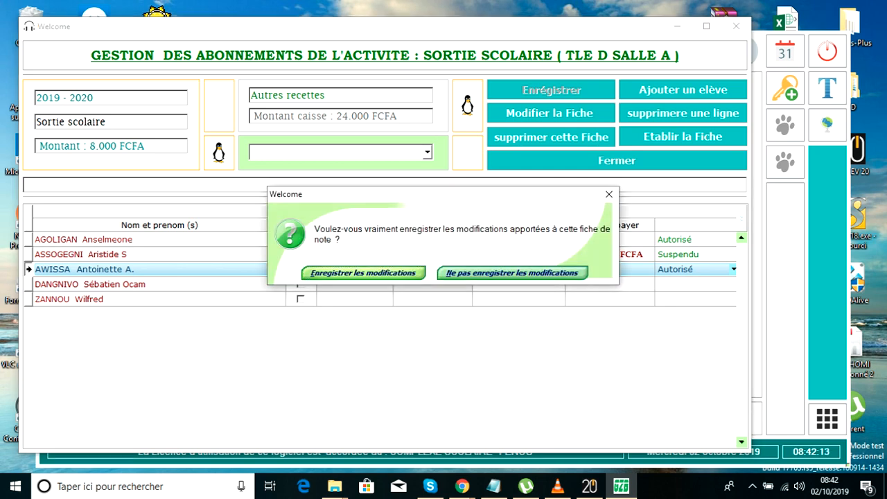
left_click(363, 272)
left_click(384, 262)
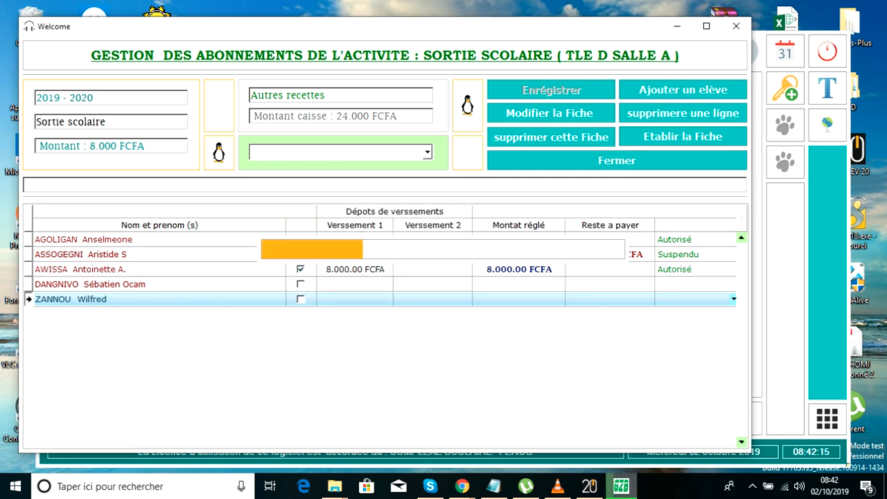
left_click(617, 161)
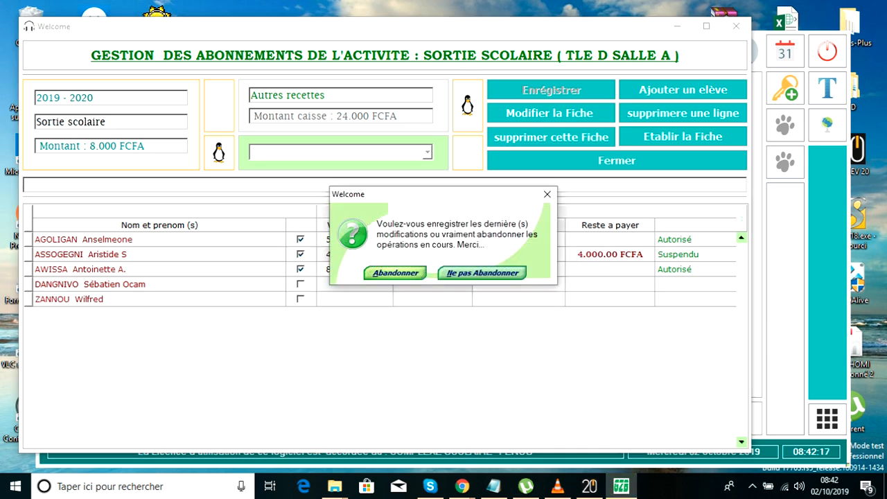
left_click(395, 273)
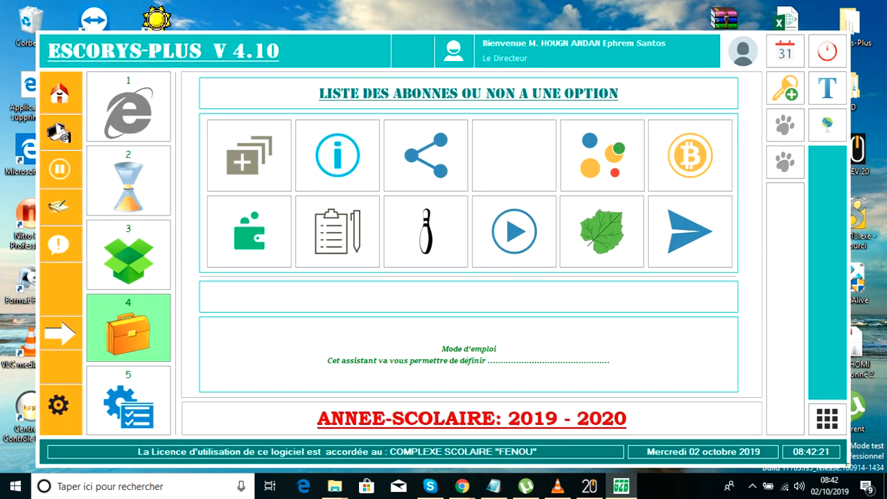
Open the list of subscribed and non-subscribed candidates for classroom Tle D SALLE A and the activity Sortie scolaire
left_click(455, 174)
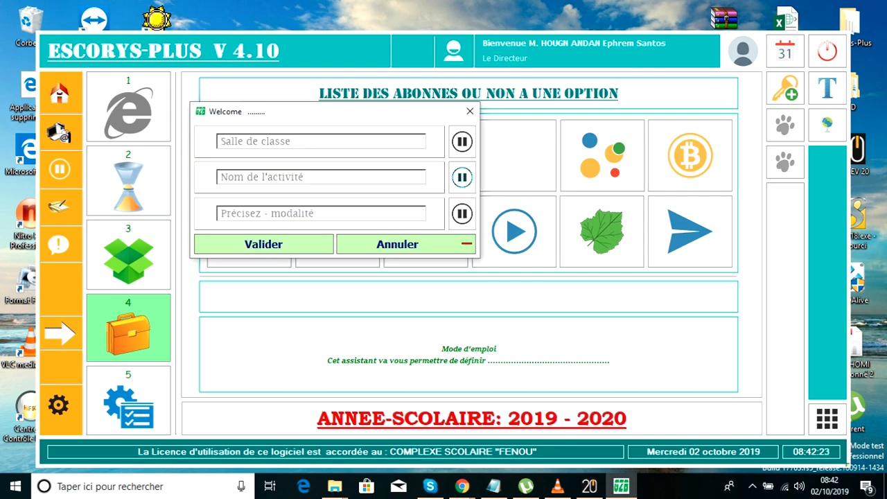
left_click(462, 141)
left_click(427, 162)
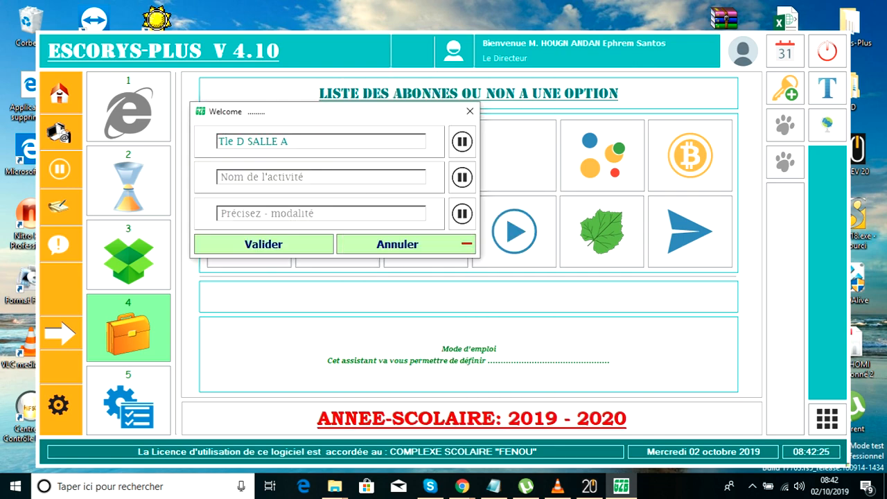
left_click(462, 178)
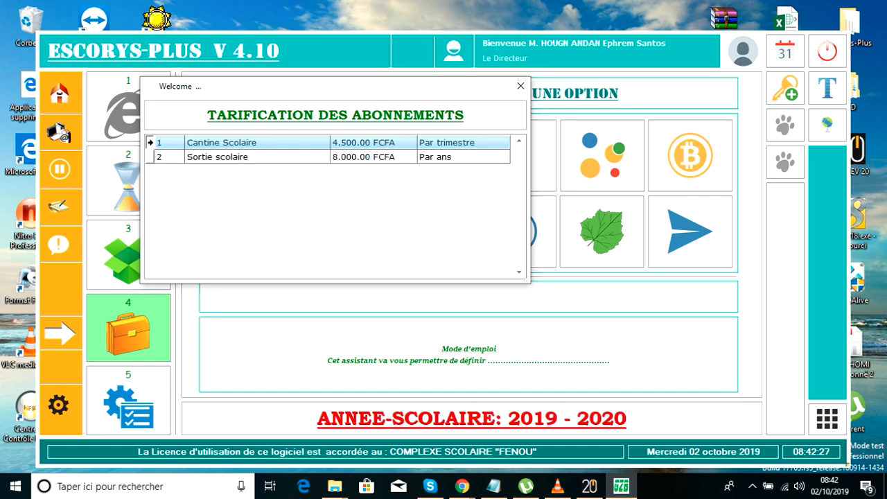
left_click(388, 157)
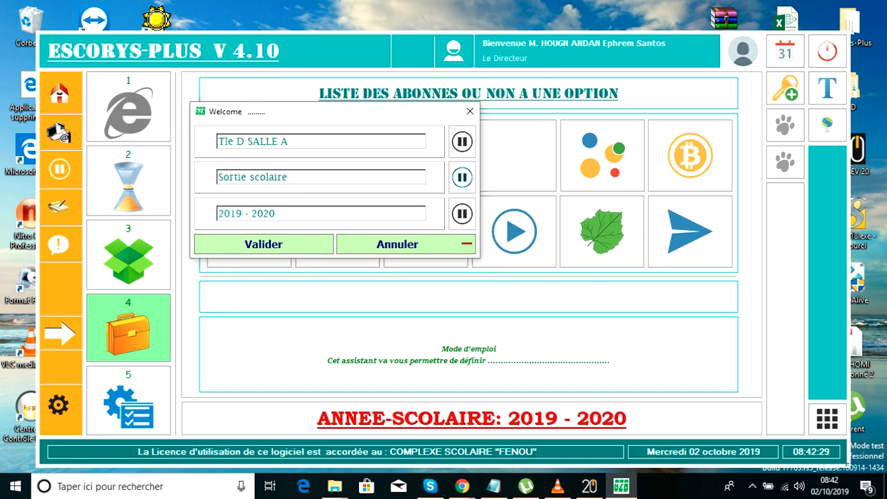
left_click(263, 245)
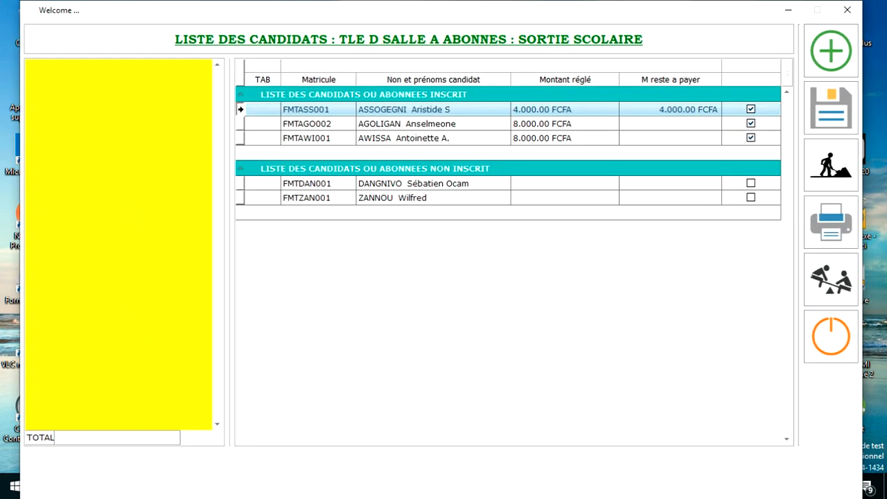
Examine the amounts paid and remaining balances of the three candidates registered for Sortie scolaire
left_click(416, 138)
left_click(416, 124)
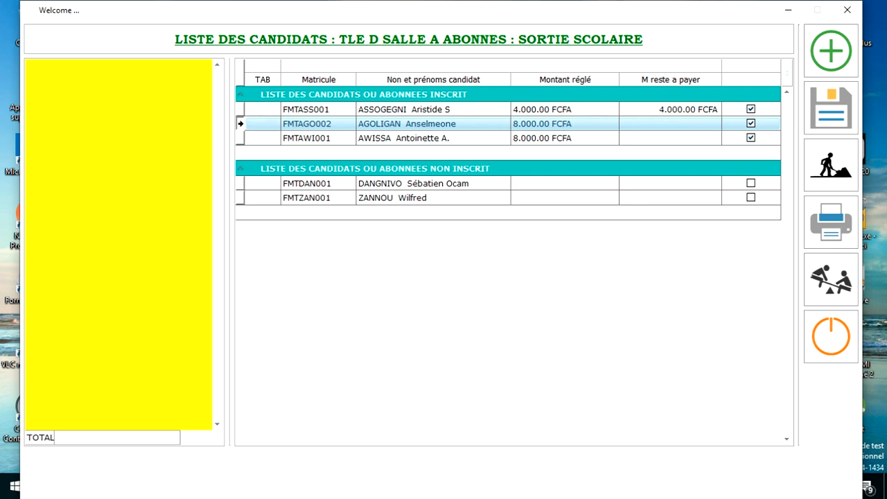
left_click(416, 137)
left_click(416, 109)
left_click(416, 124)
left_click(416, 110)
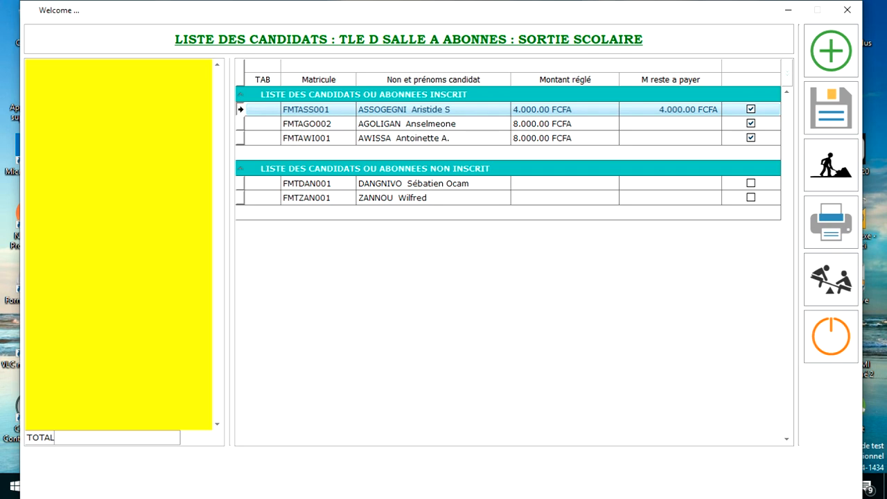
Review the fully paid candidates registered for Sortie scolaire and the non-registered candidates in the Tle D SALLE A list
left_click(416, 124)
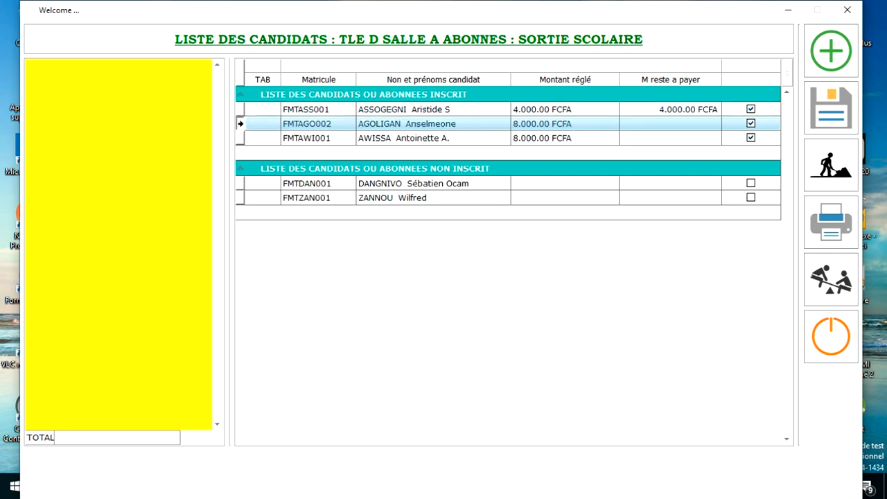
left_click(416, 138)
left_click(416, 124)
left_click(416, 184)
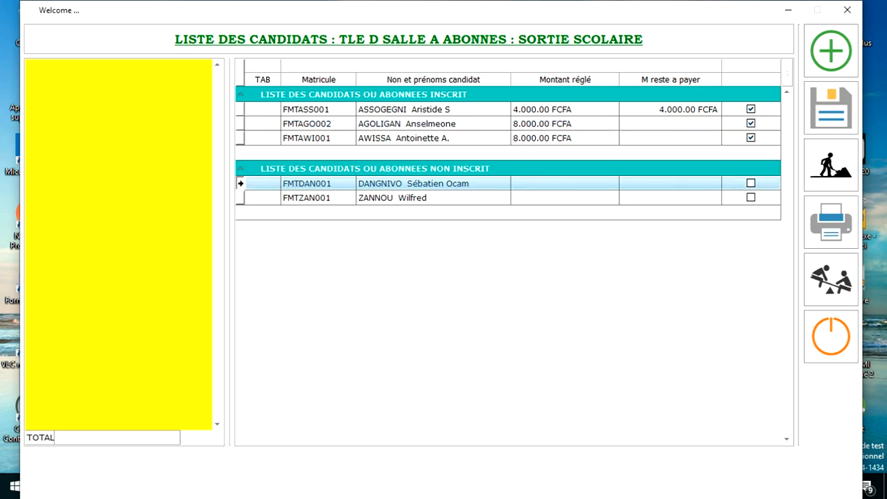
left_click(416, 199)
left_click(416, 184)
left_click(416, 199)
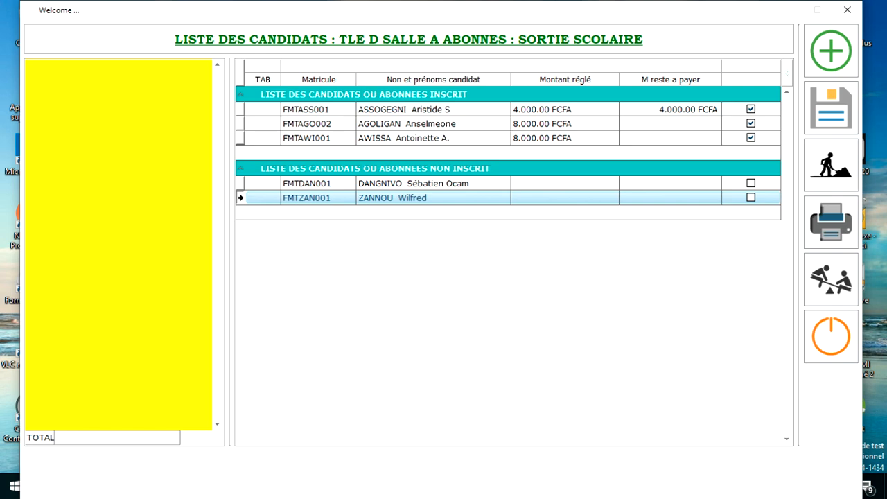
Review the print preview of the Tle D SALLE A Sortie scolaire candidate list, including both groups' totals, and close the preview and list
left_click(831, 222)
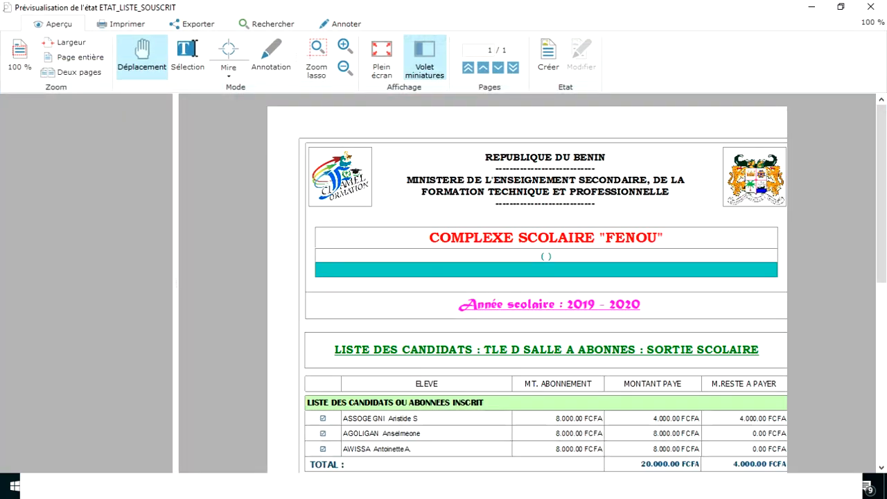
scroll(526, 284, "down", 5)
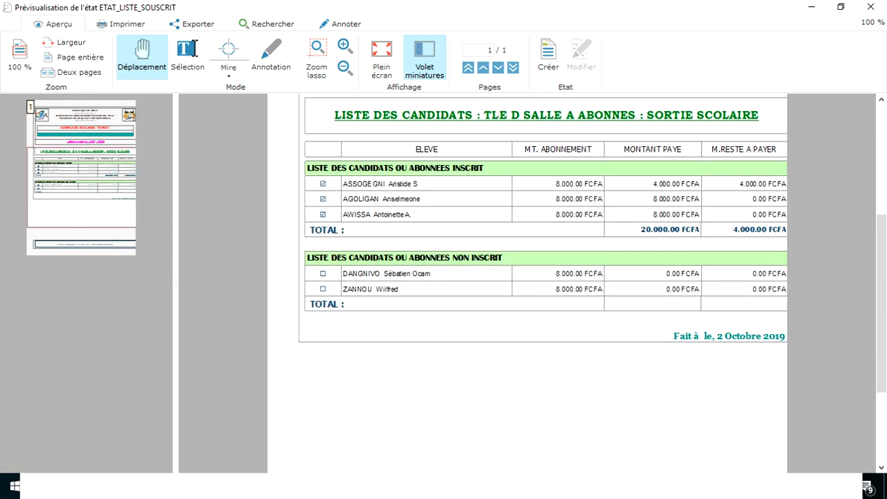
scroll(545, 284, "up", 3)
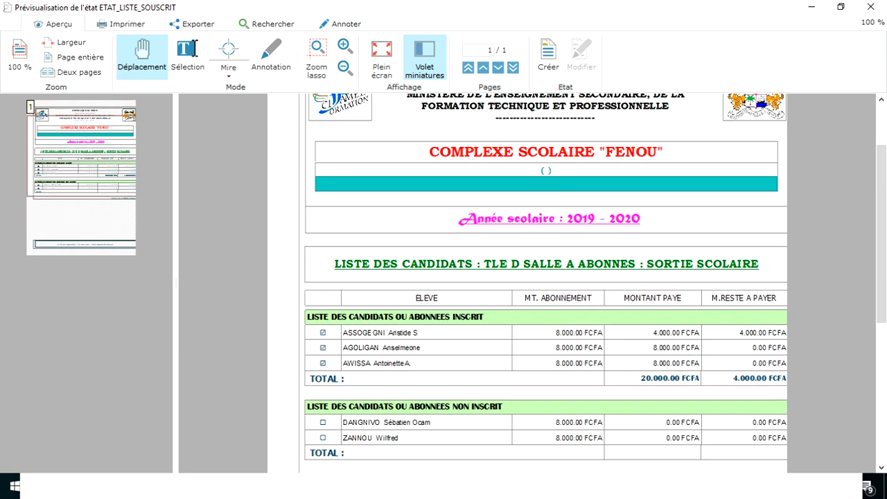
scroll(544, 284, "down", 2)
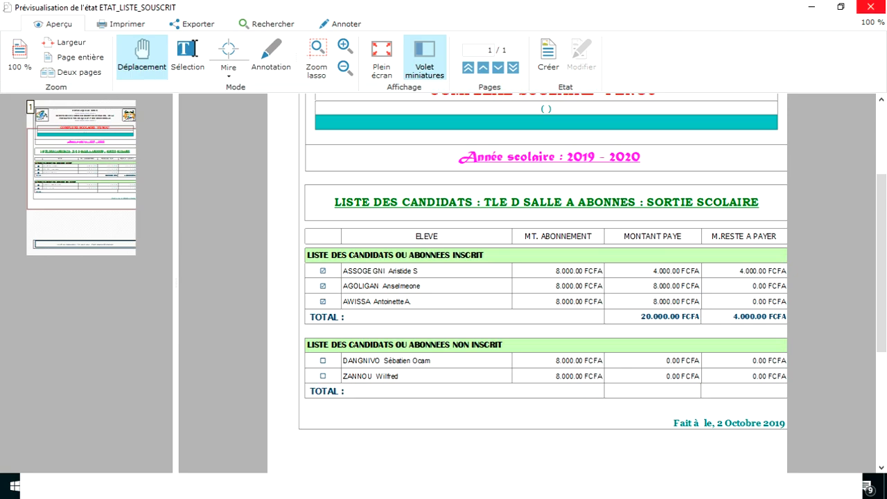
left_click(872, 7)
left_click(751, 184)
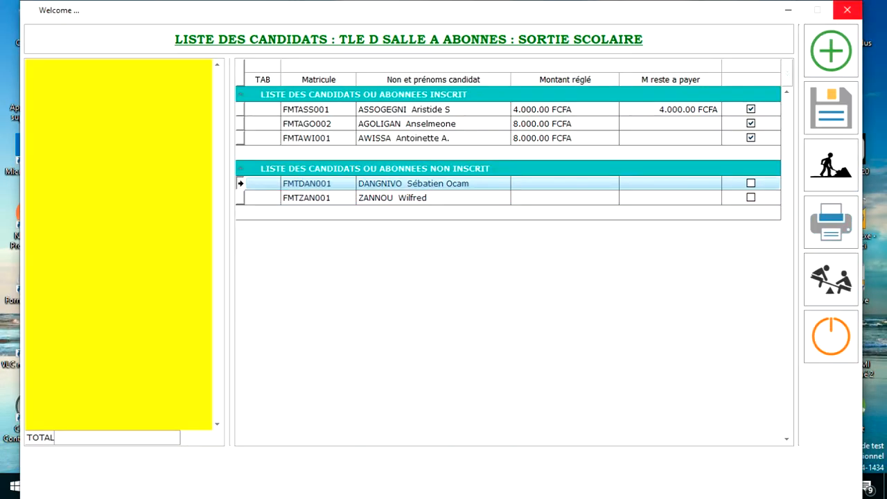
left_click(847, 9)
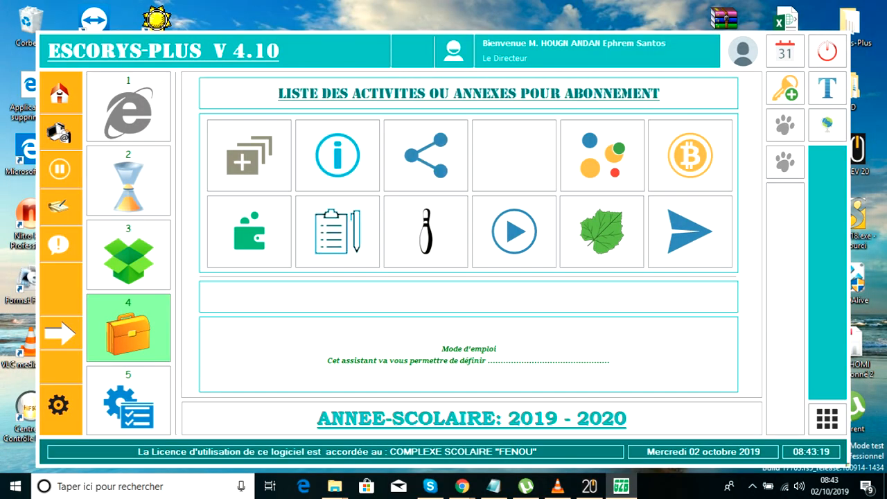